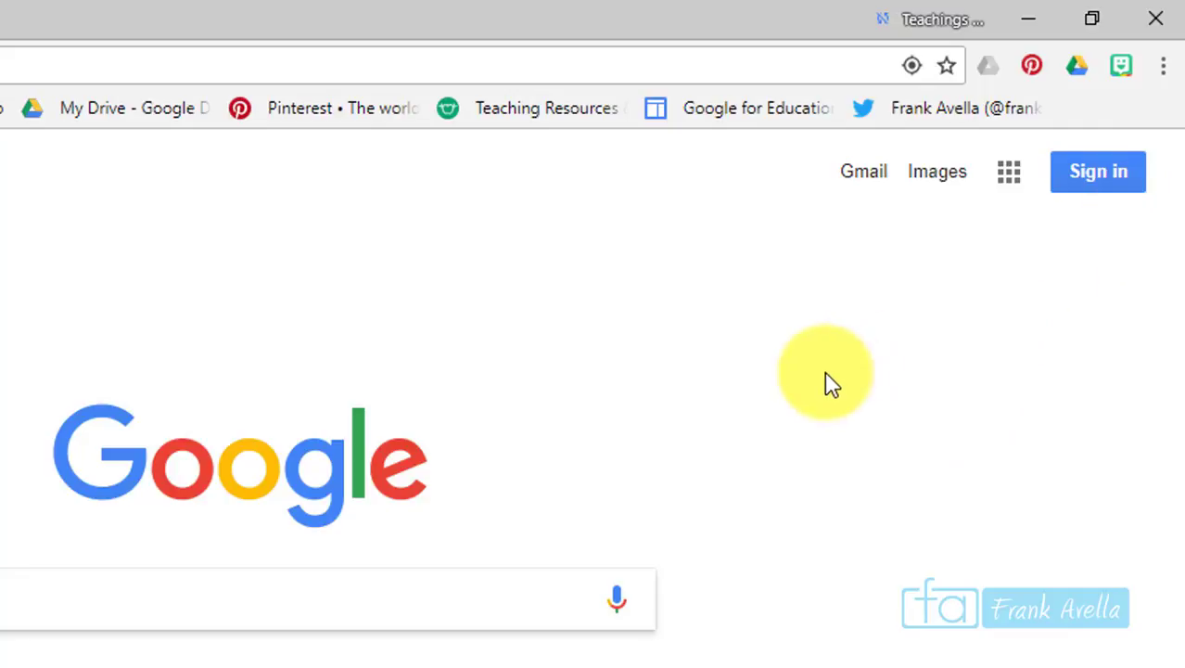
# Sign in to Google with the school account and its password.
pyautogui.click(1098, 171)
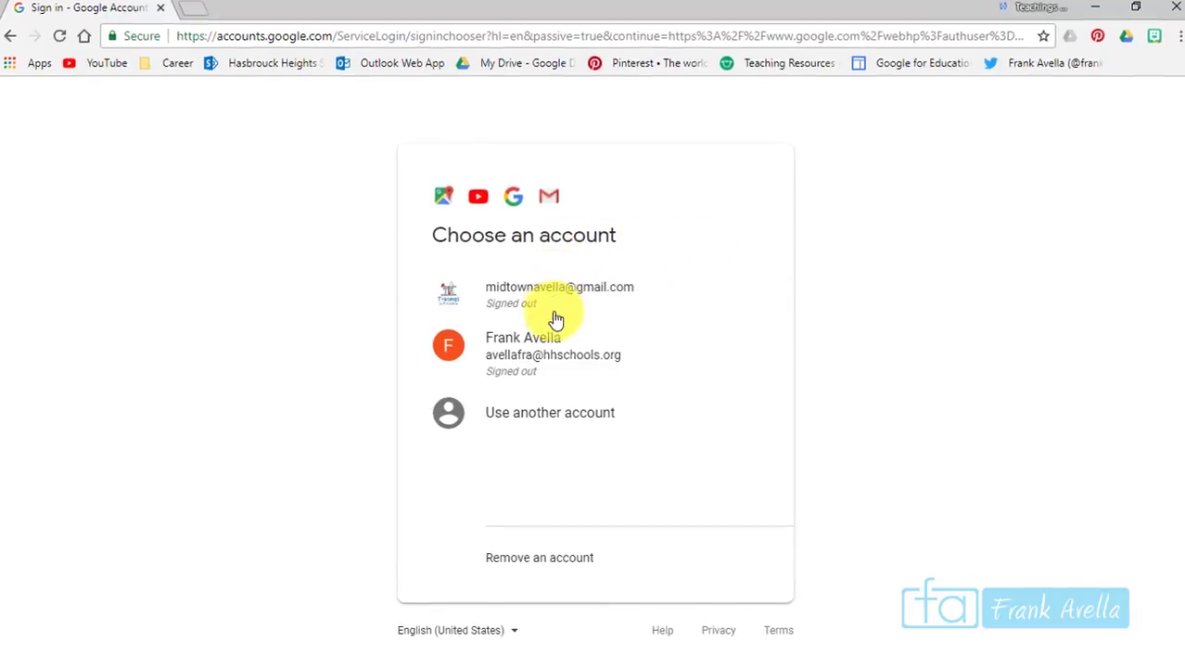
pyautogui.click(555, 370)
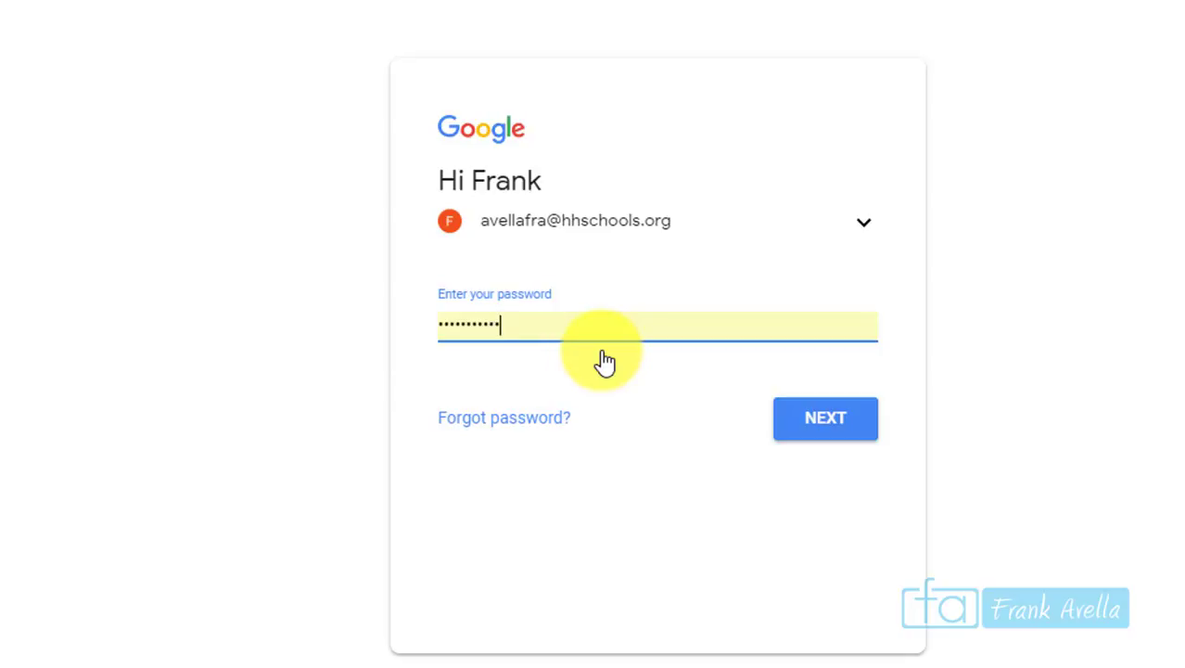
pyautogui.press('BackSpace')
pyautogui.press('BackSpace')
pyautogui.press('BackSpace')
pyautogui.click(826, 419)
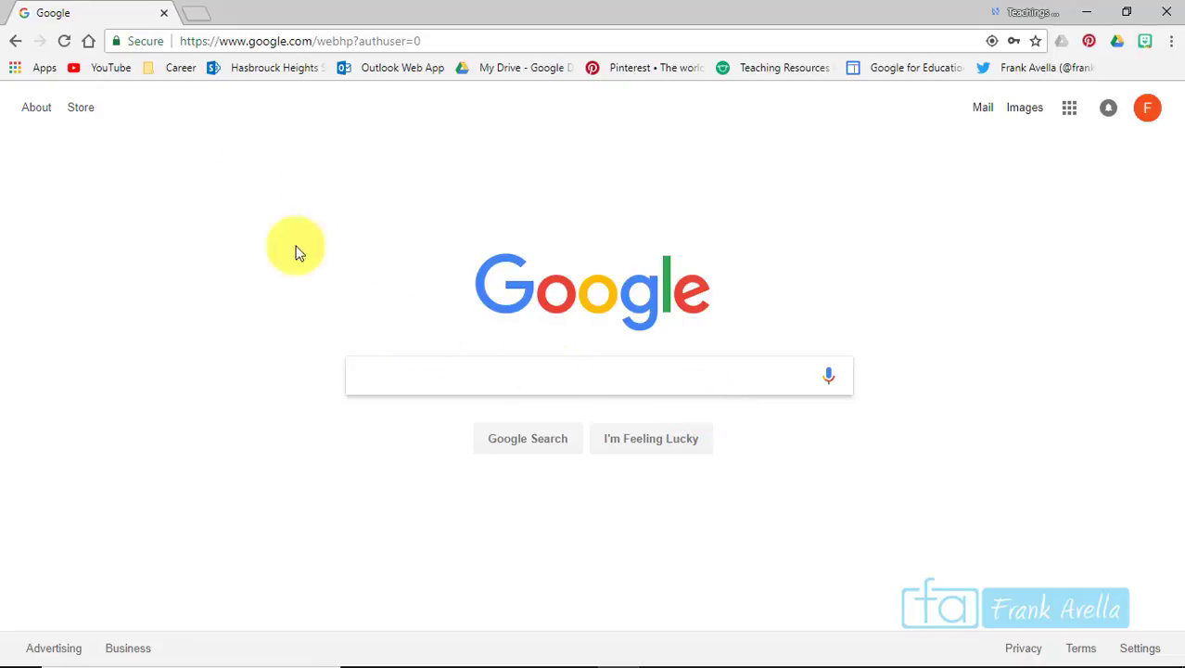
# Search Google for 'khan academy' and open the Khan Academy homepage from the results.
pyautogui.click(338, 44)
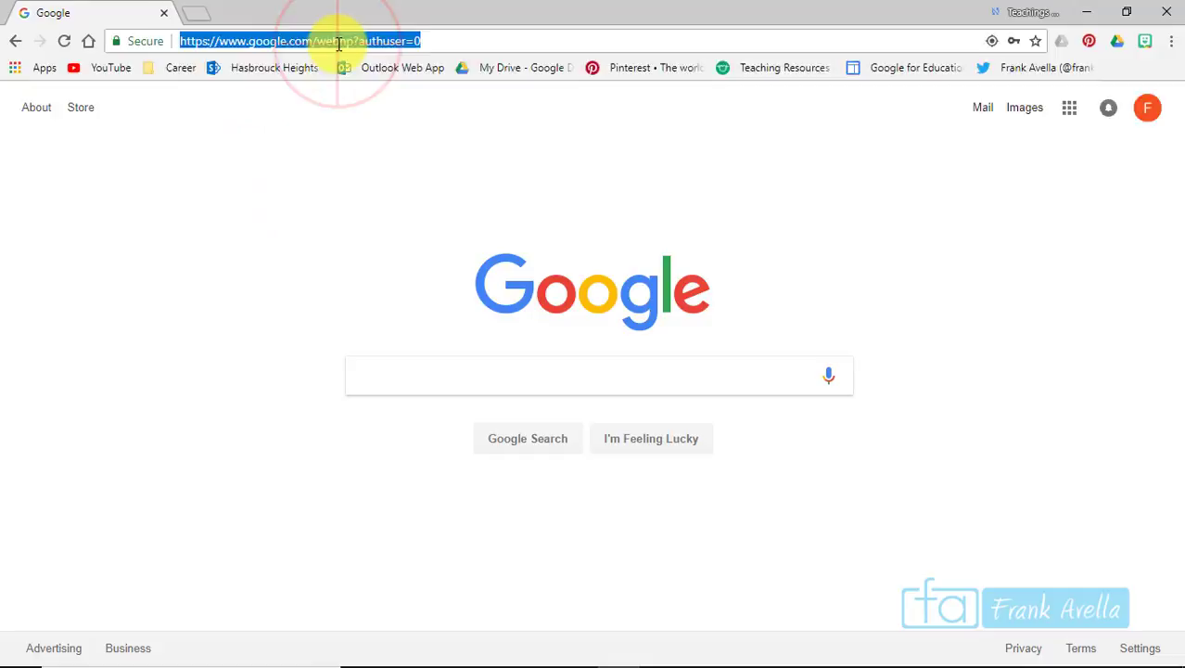
pyautogui.write('khan academy')
pyautogui.press('Return')
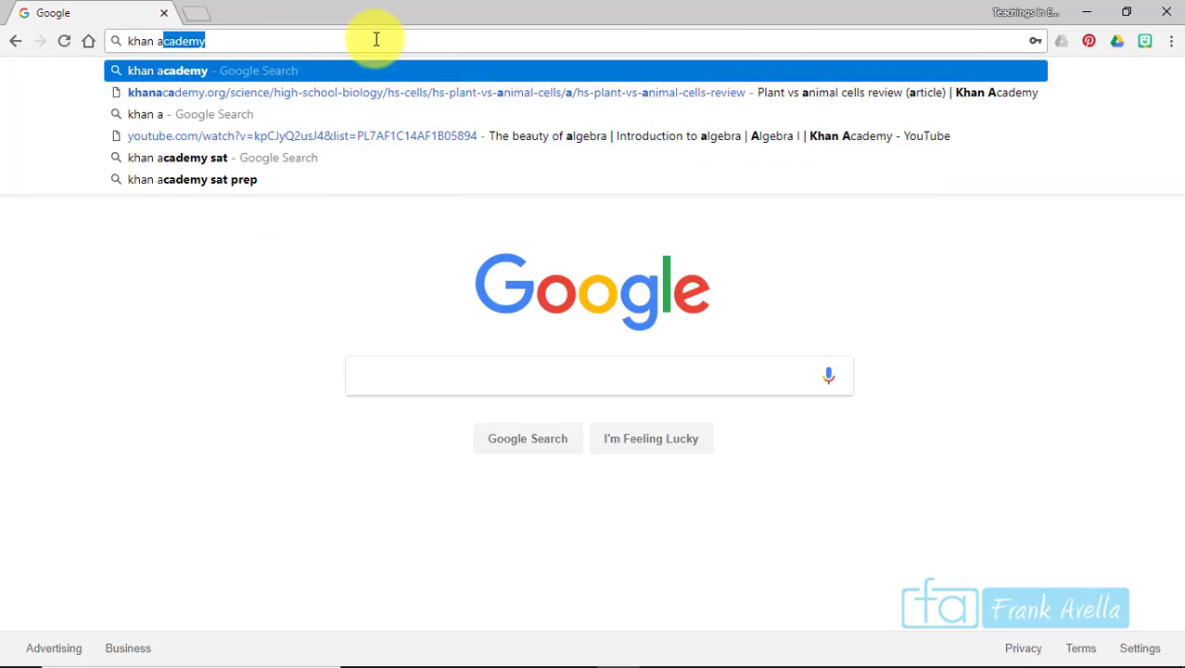
pyautogui.write('cademy')
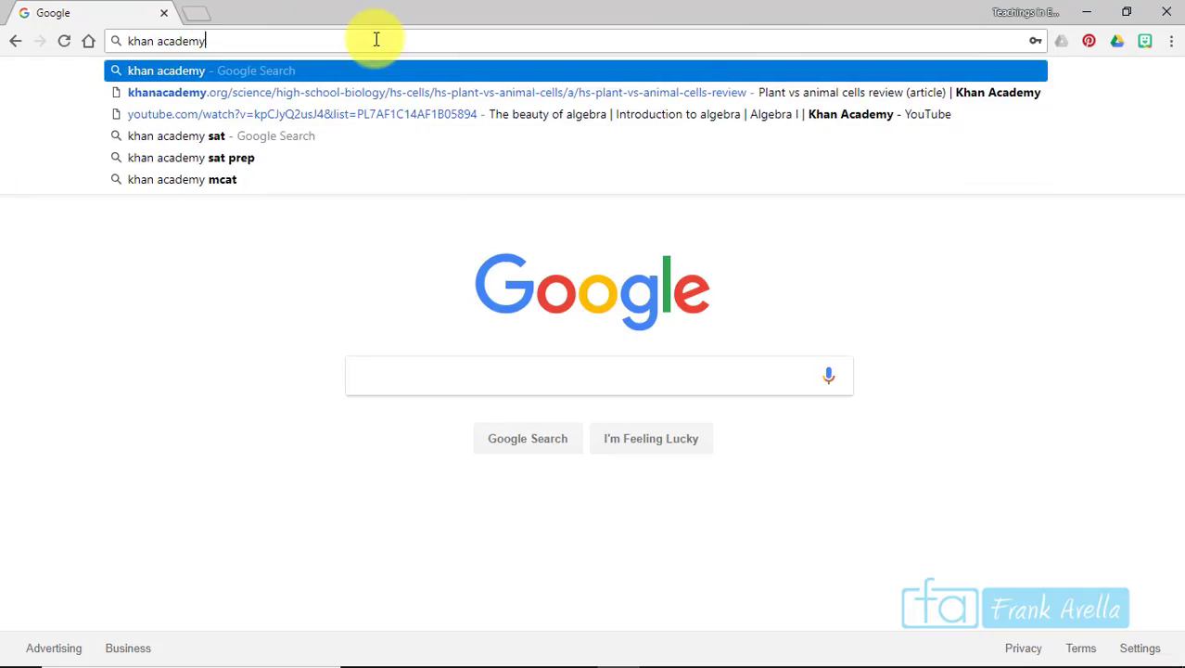
pyautogui.press('Return')
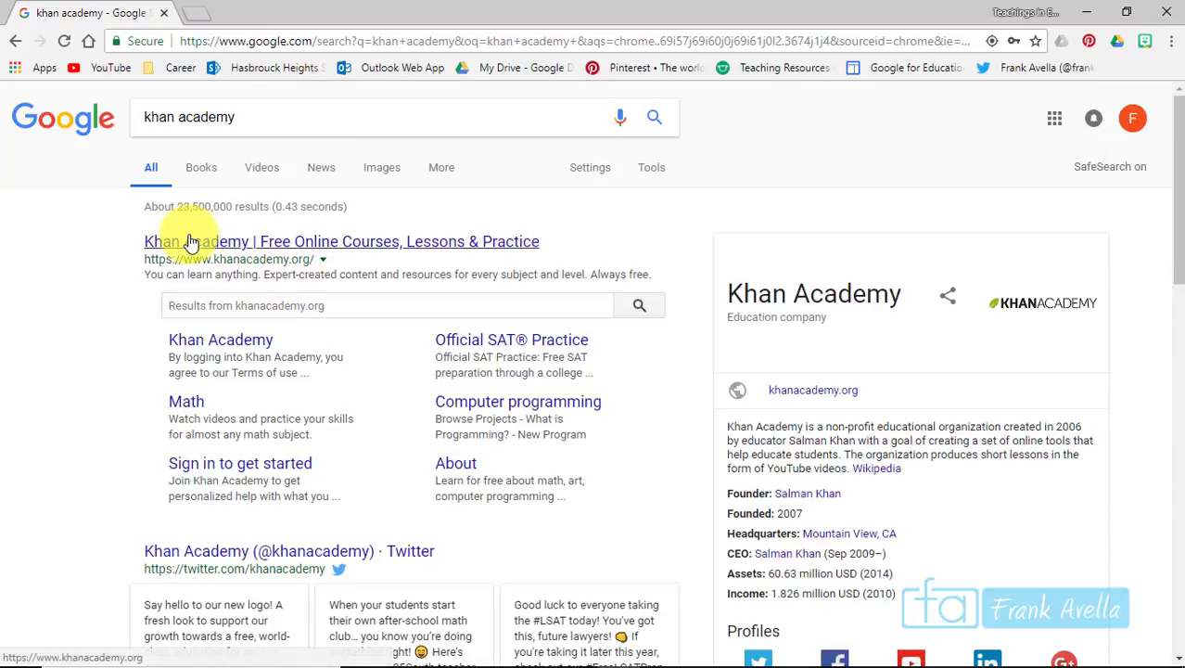
pyautogui.click(189, 242)
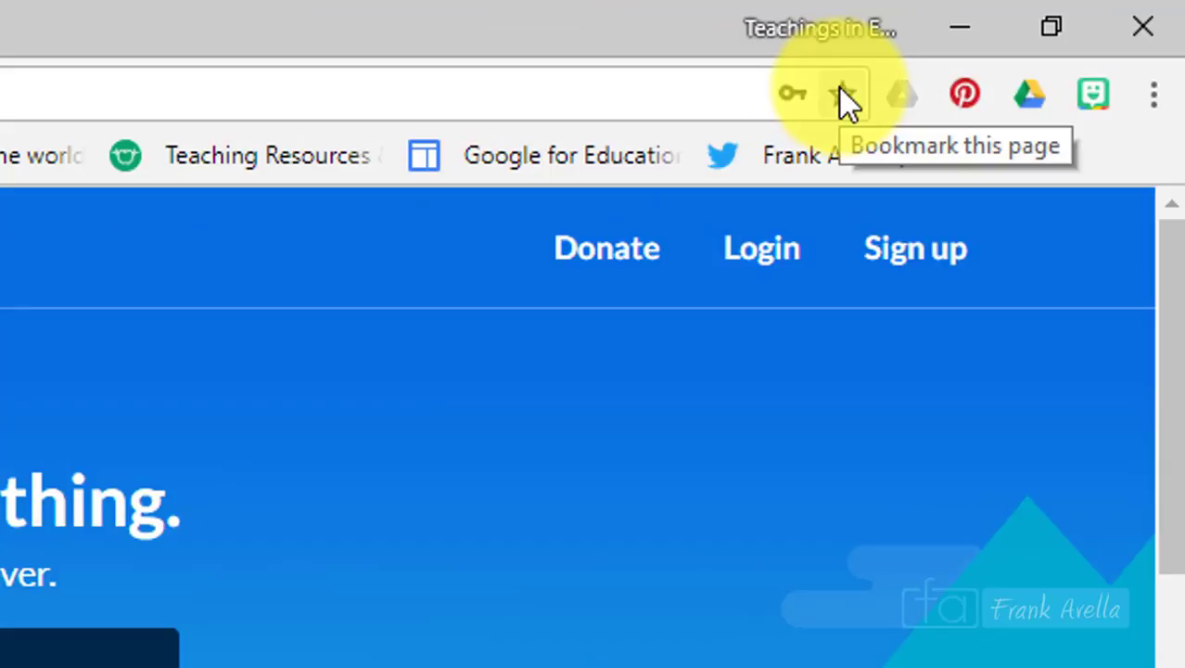
# Bookmark the Khan Academy homepage to the bookmarks bar and check it under the » overflow list.
pyautogui.click(839, 88)
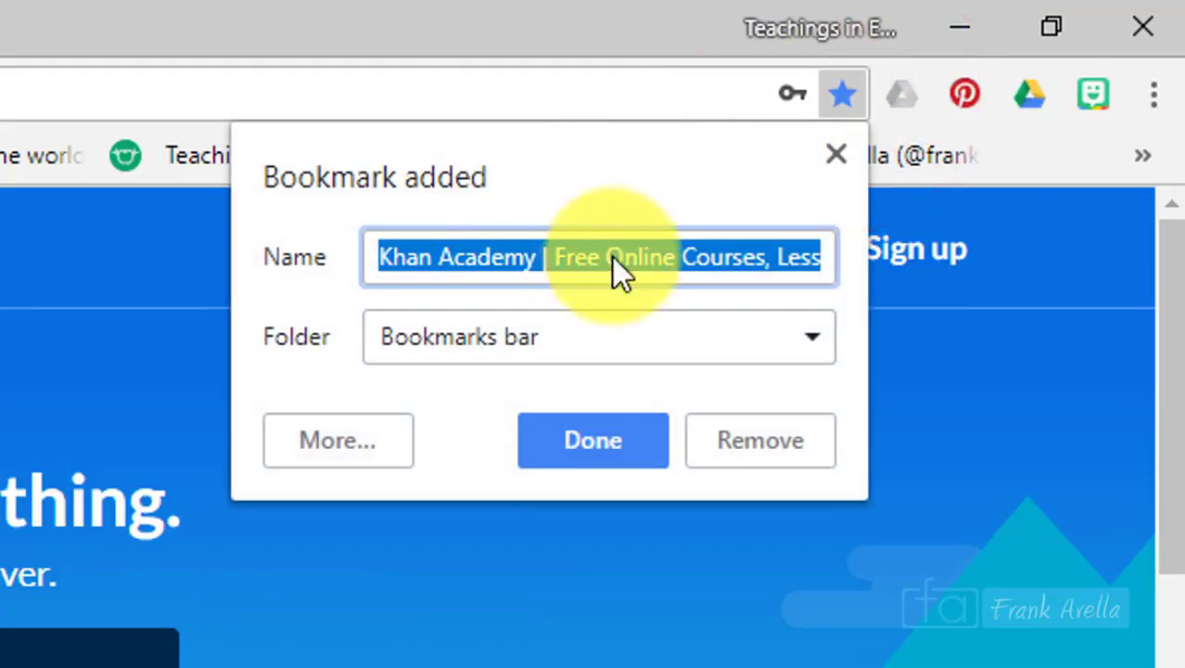
pyautogui.click(591, 442)
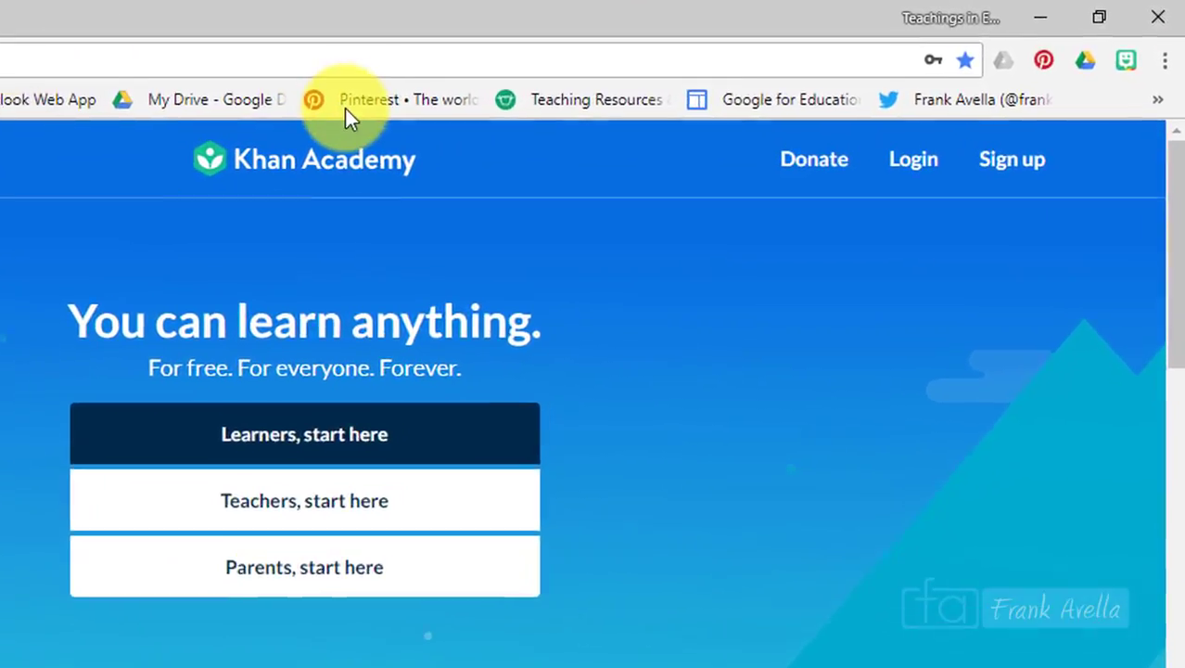
pyautogui.click(1157, 99)
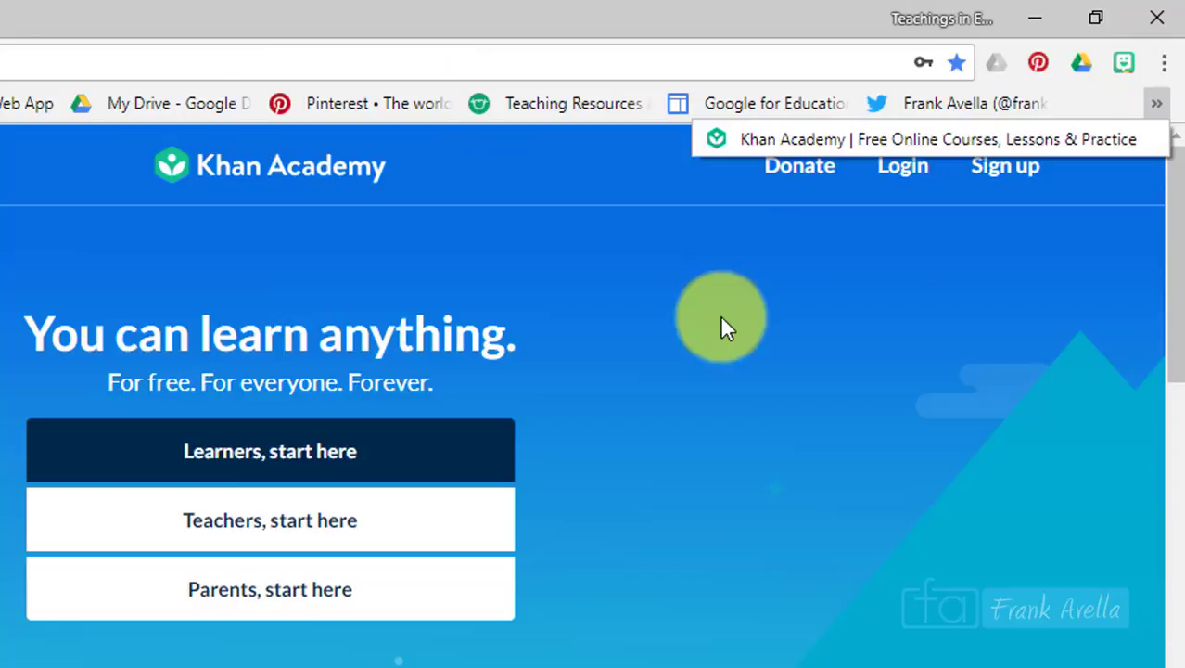
pyautogui.click(961, 436)
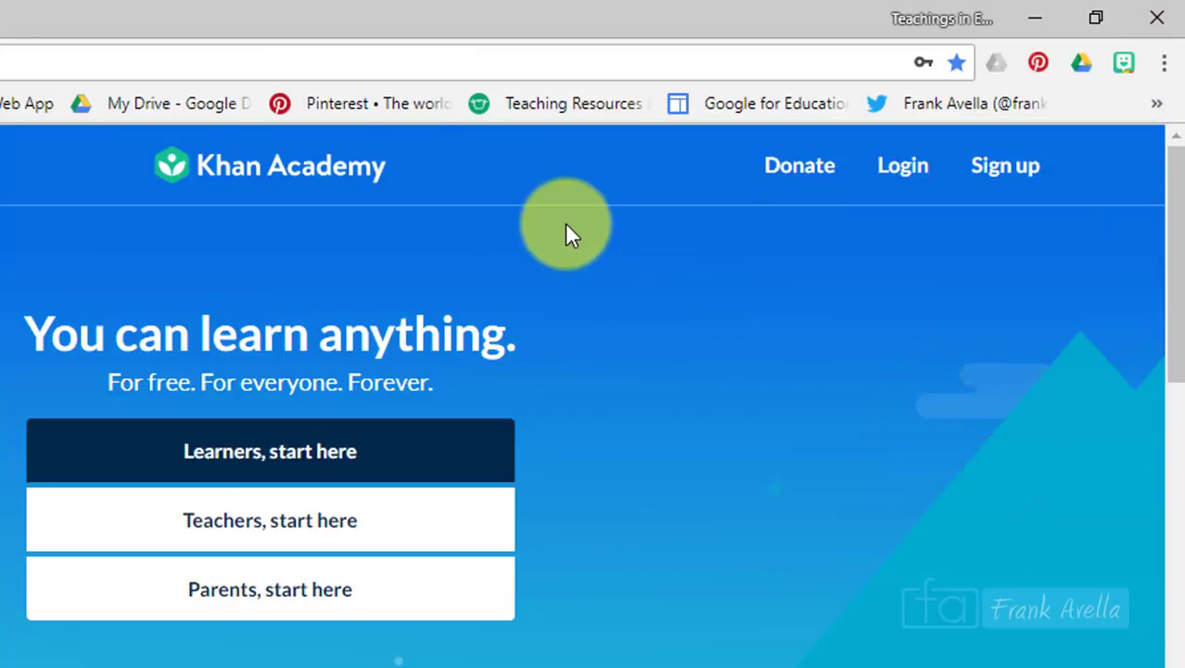
# Delete the Pinterest bookmark from the bookmarks bar.
pyautogui.rightClick(353, 106)
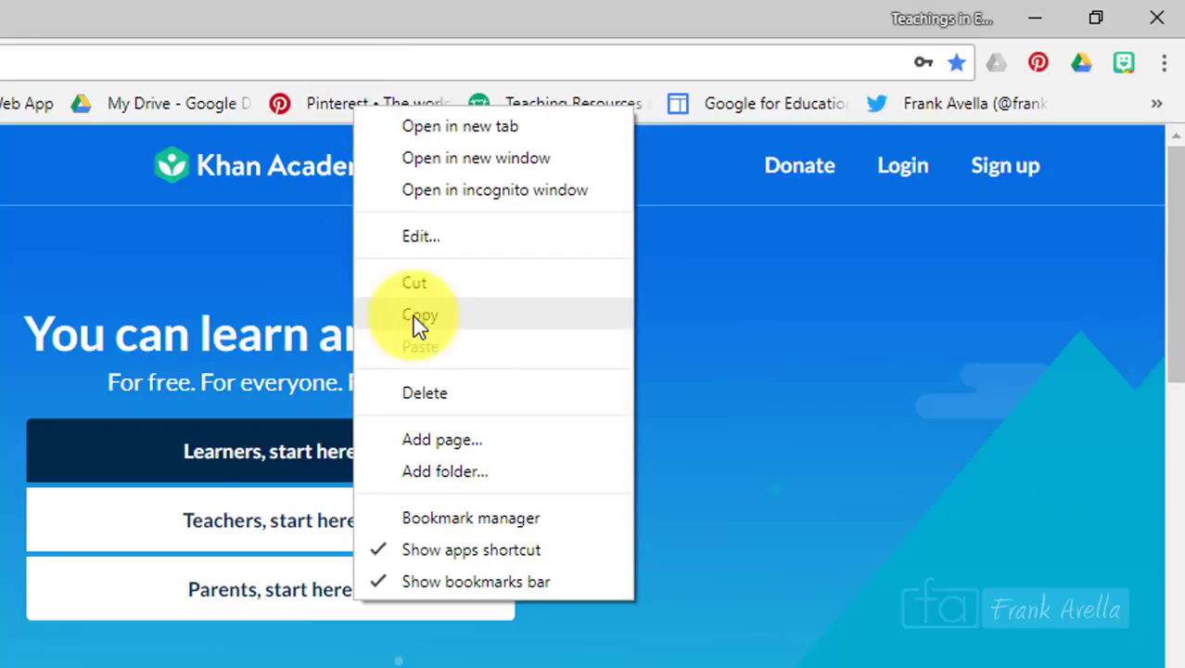
pyautogui.click(444, 389)
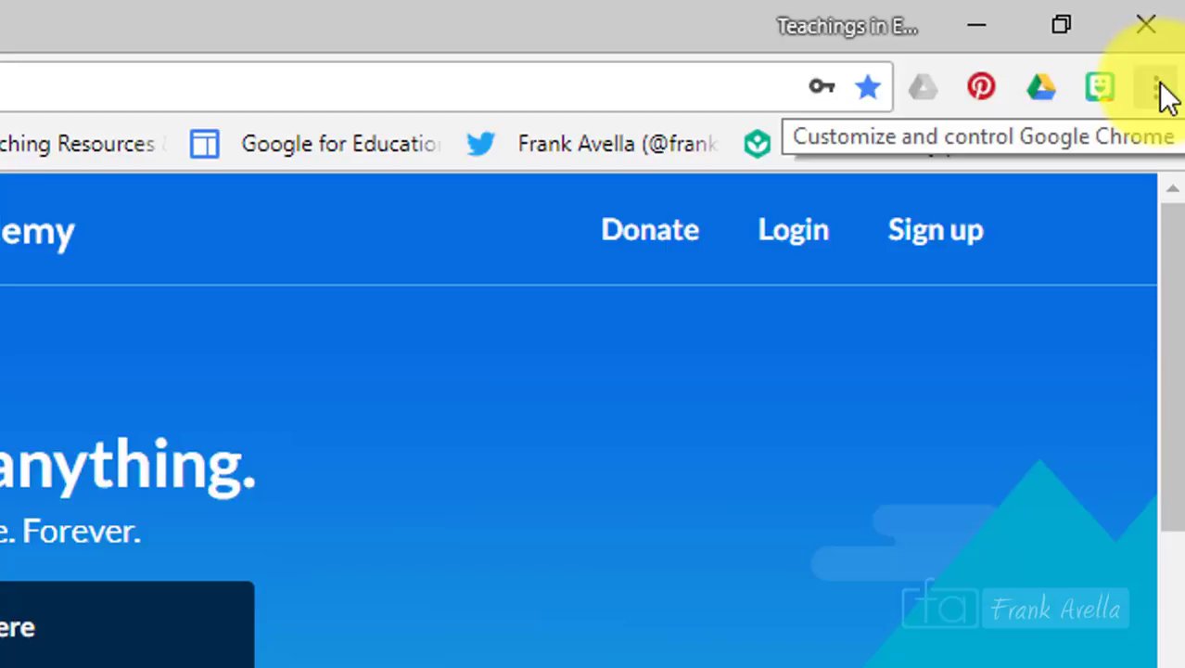
# Open the Bookmark manager (chrome://bookmarks) in a new tab from Chrome's Bookmarks menu.
pyautogui.click(1164, 93)
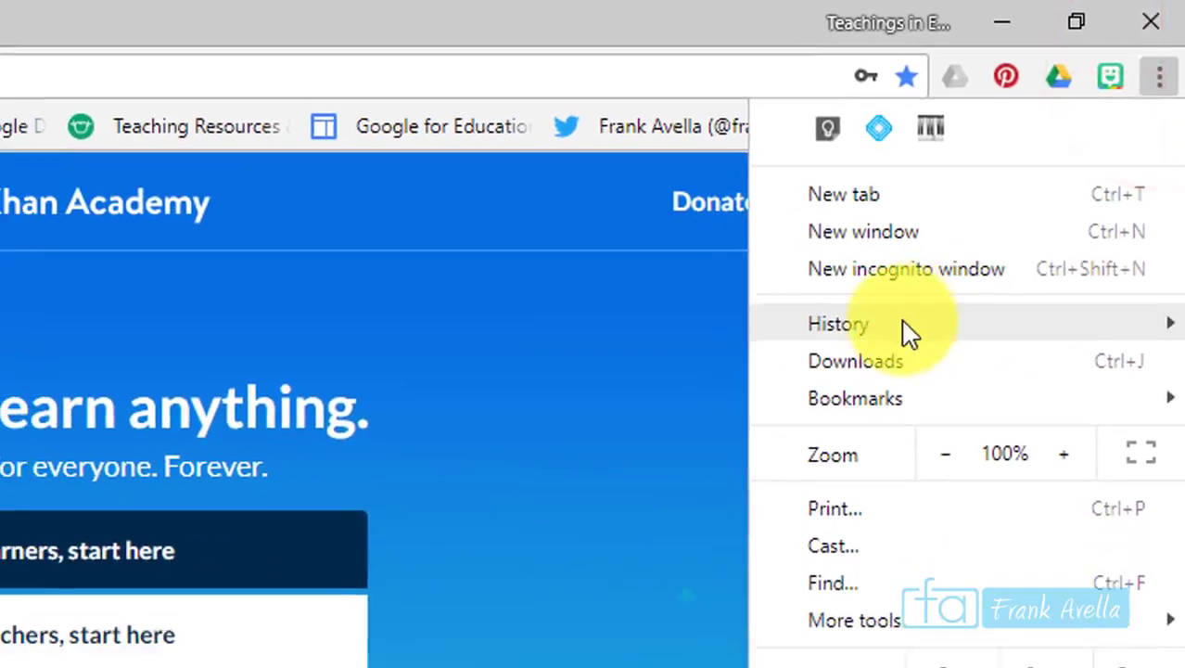
pyautogui.moveTo(849, 375)
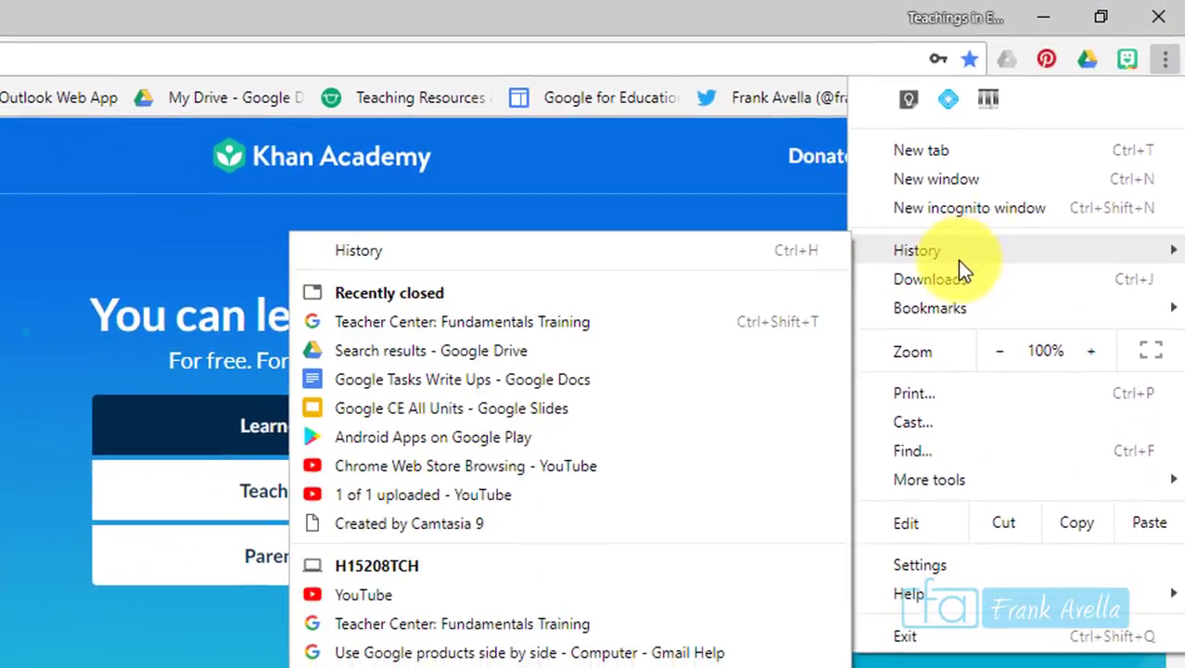
pyautogui.moveTo(954, 307)
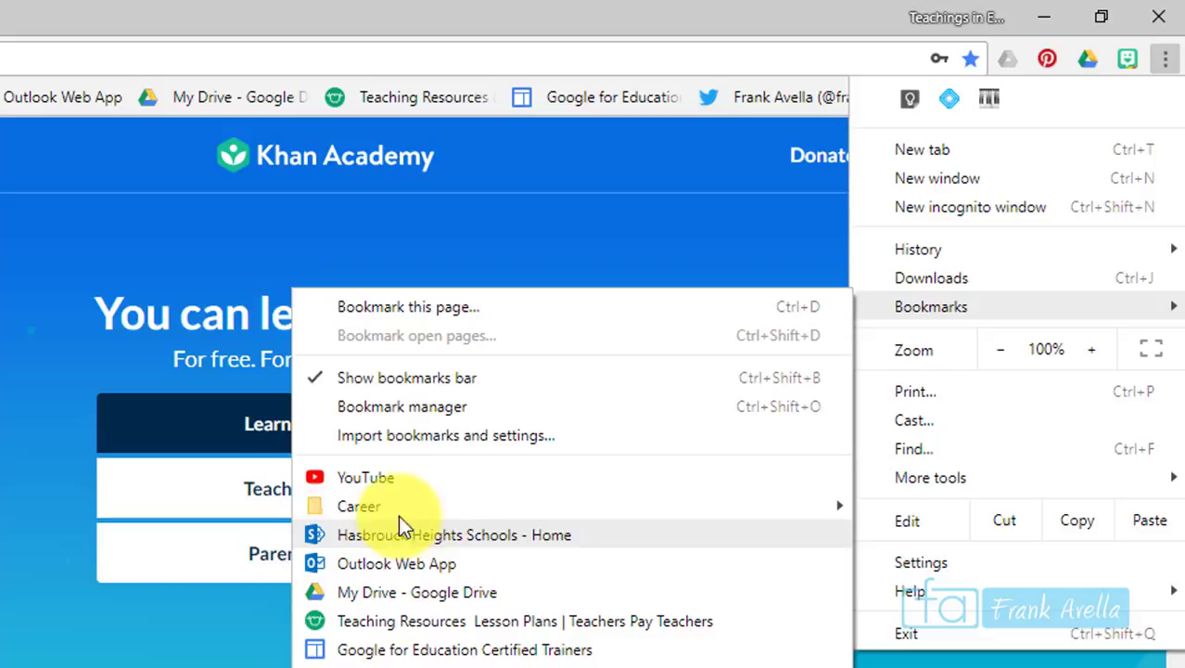
pyautogui.moveTo(403, 500)
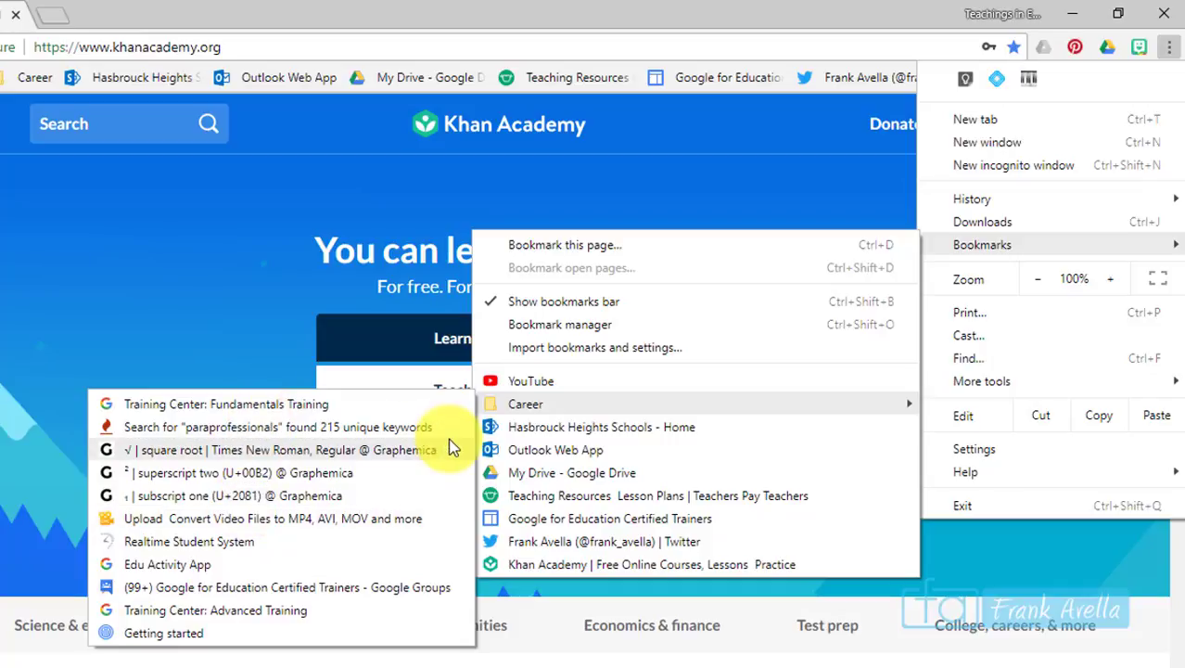
pyautogui.click(601, 405)
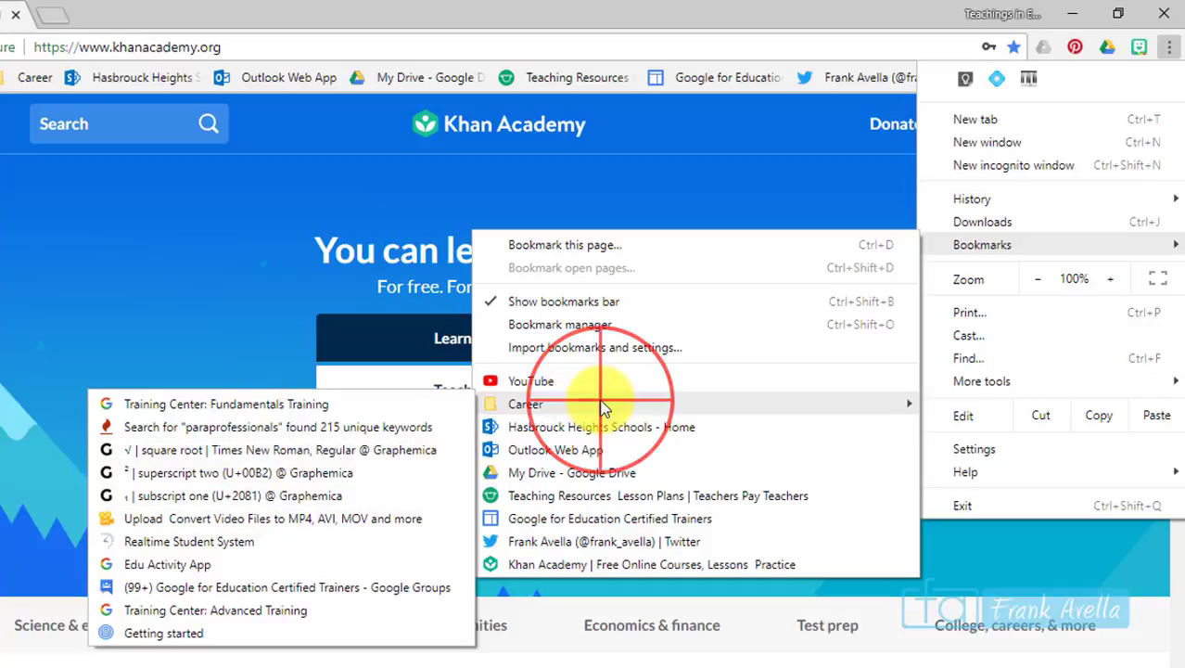
pyautogui.click(587, 331)
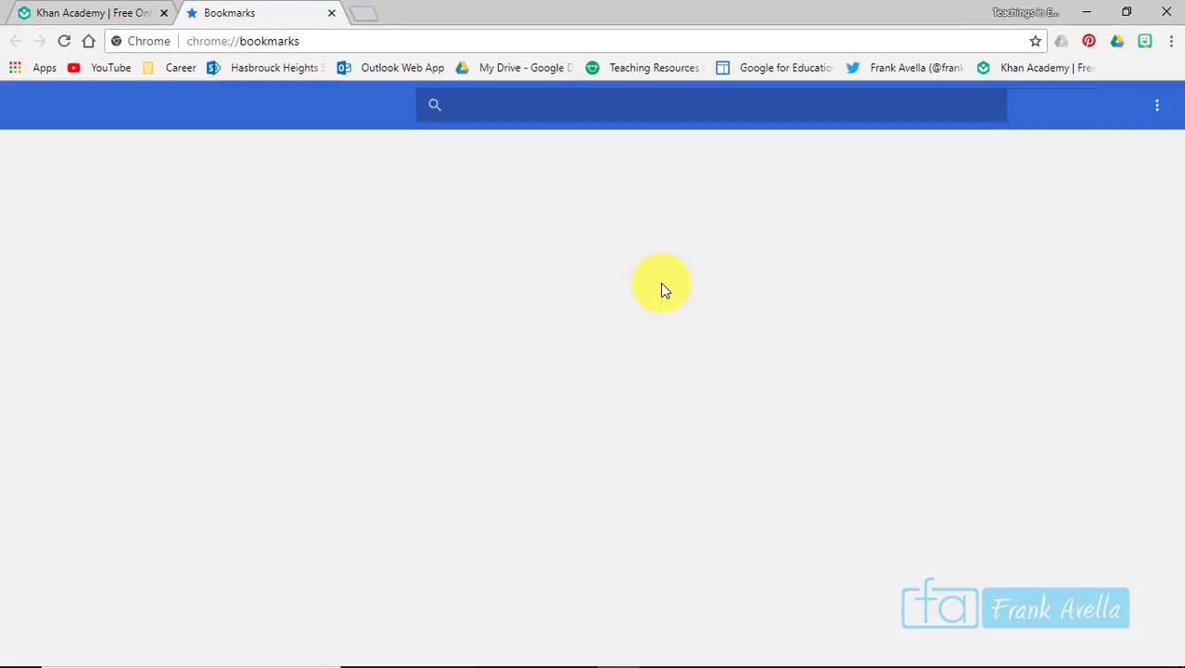
# Add a new bookmarks bar folder named 'Khan academy bookmarks' in the Bookmark manager.
pyautogui.click(1157, 104)
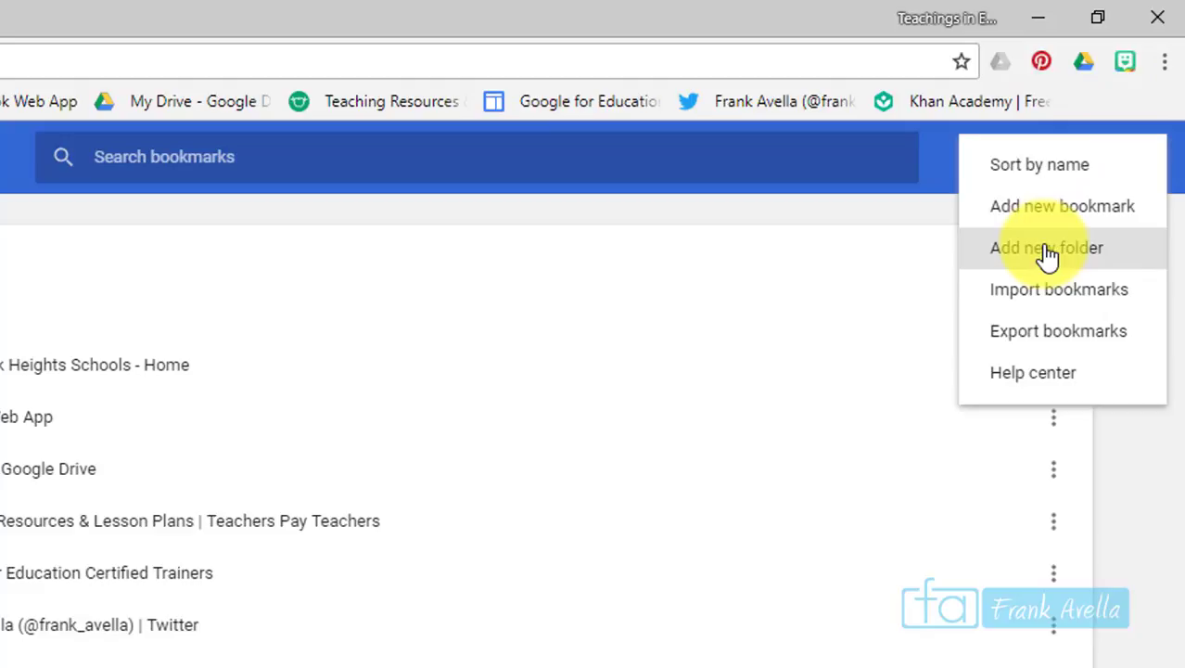
pyautogui.click(1047, 250)
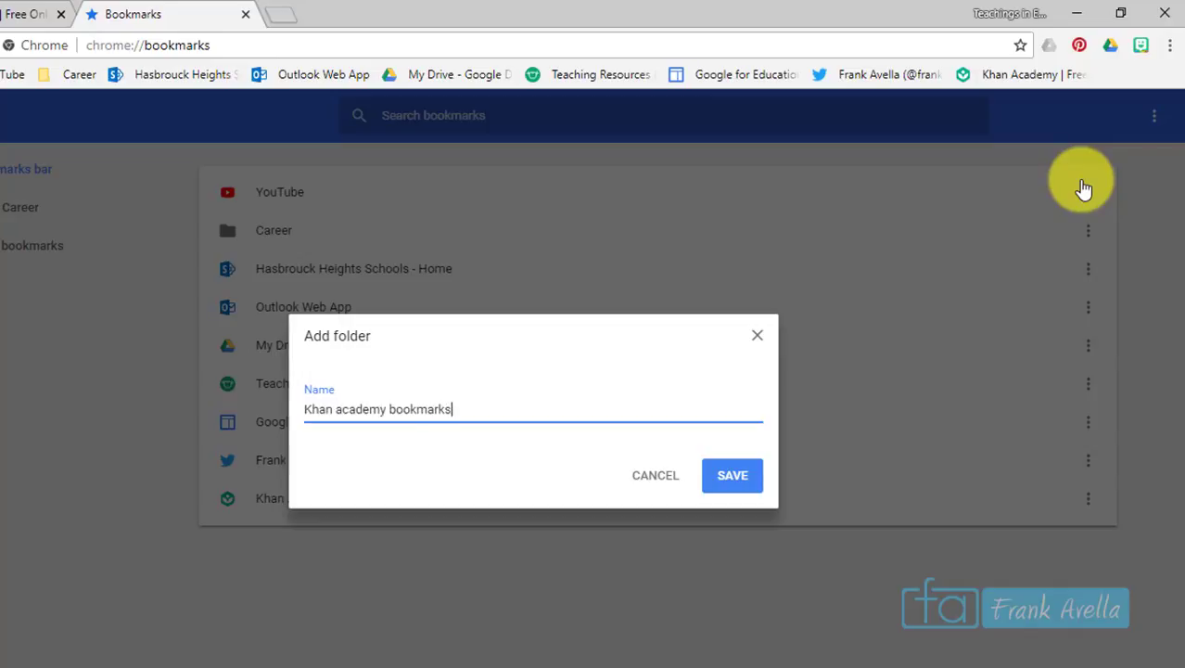
pyautogui.click(733, 479)
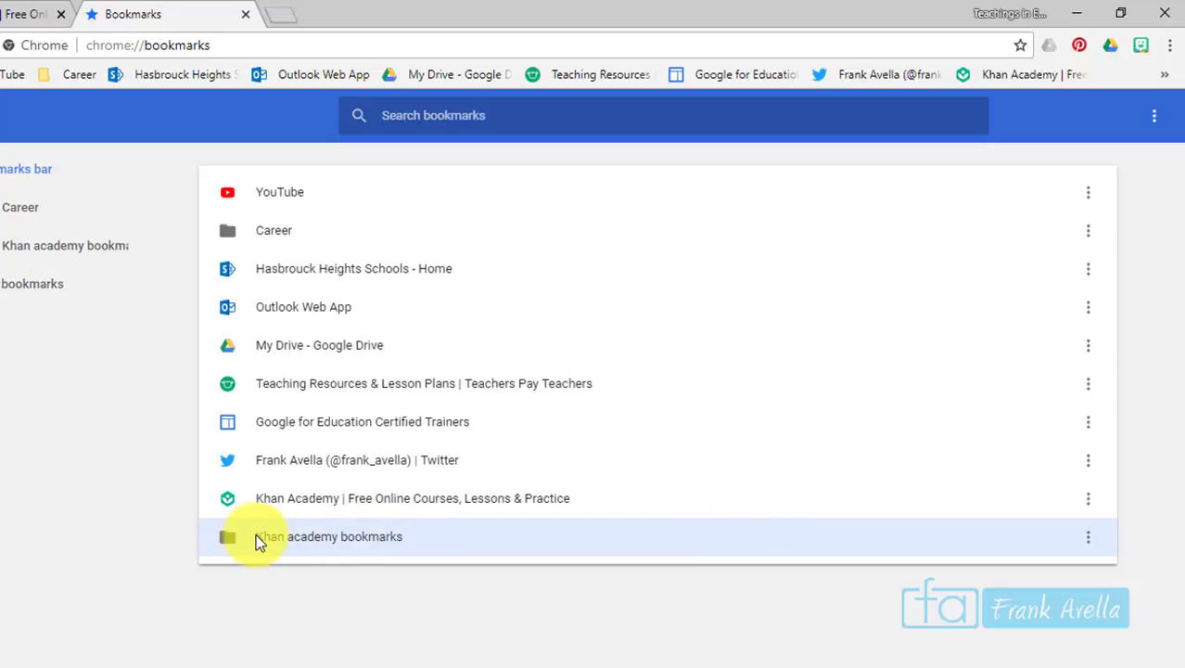
# Return to Khan Academy and open Early math's Place value (tens and hundreds) topic.
pyautogui.click(82, 16)
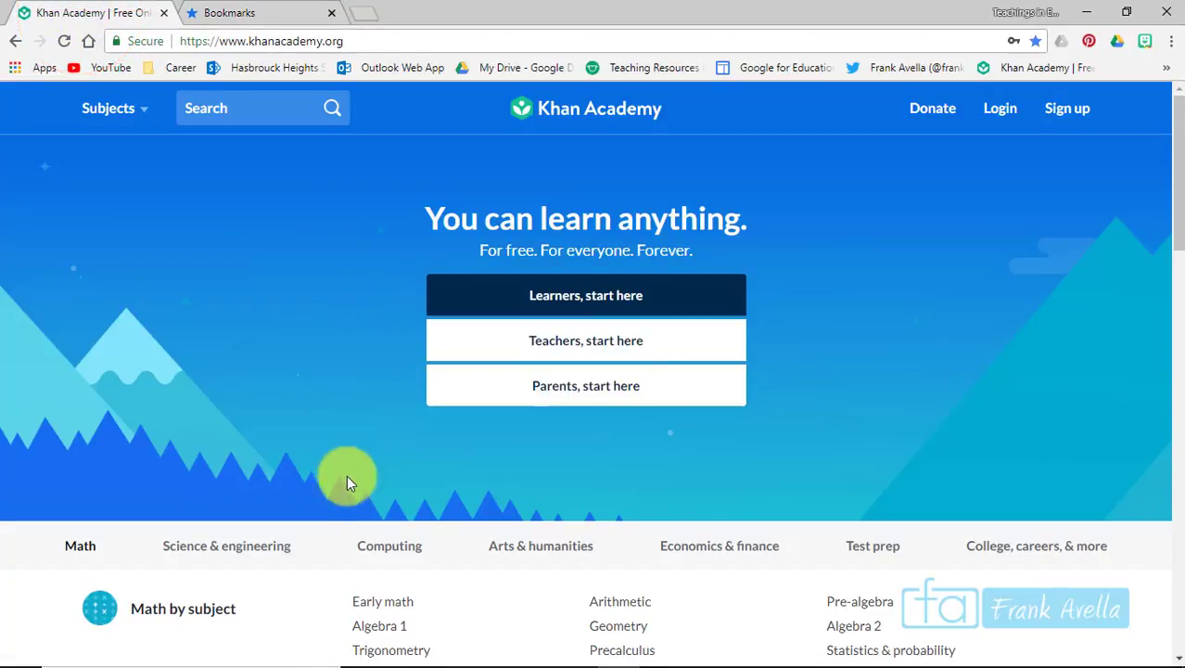
pyautogui.click(369, 601)
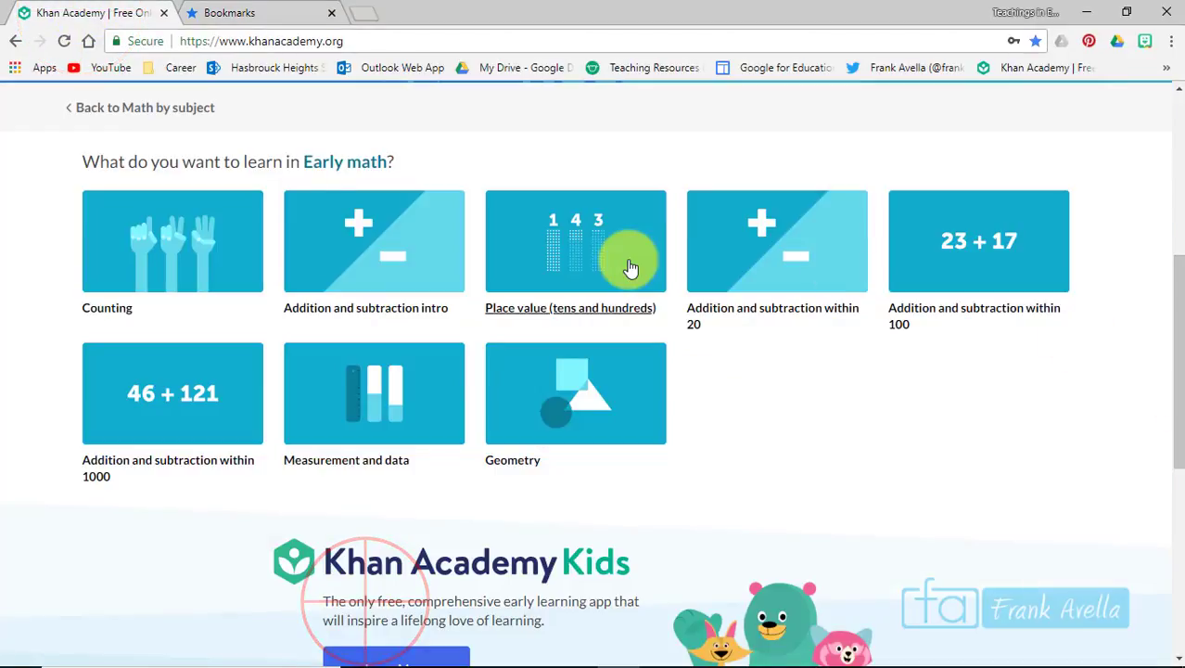
pyautogui.click(554, 309)
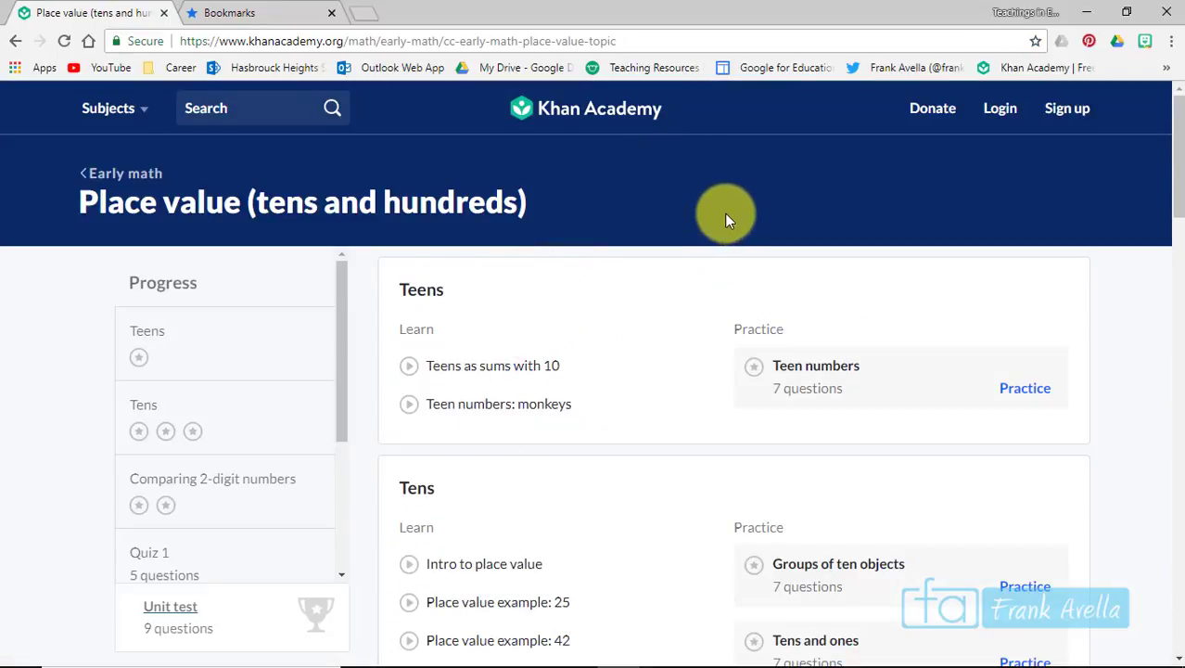
# Bookmark the Place value page into the 'Khan academy bookmarks' folder.
pyautogui.click(582, 41)
pyautogui.click(955, 161)
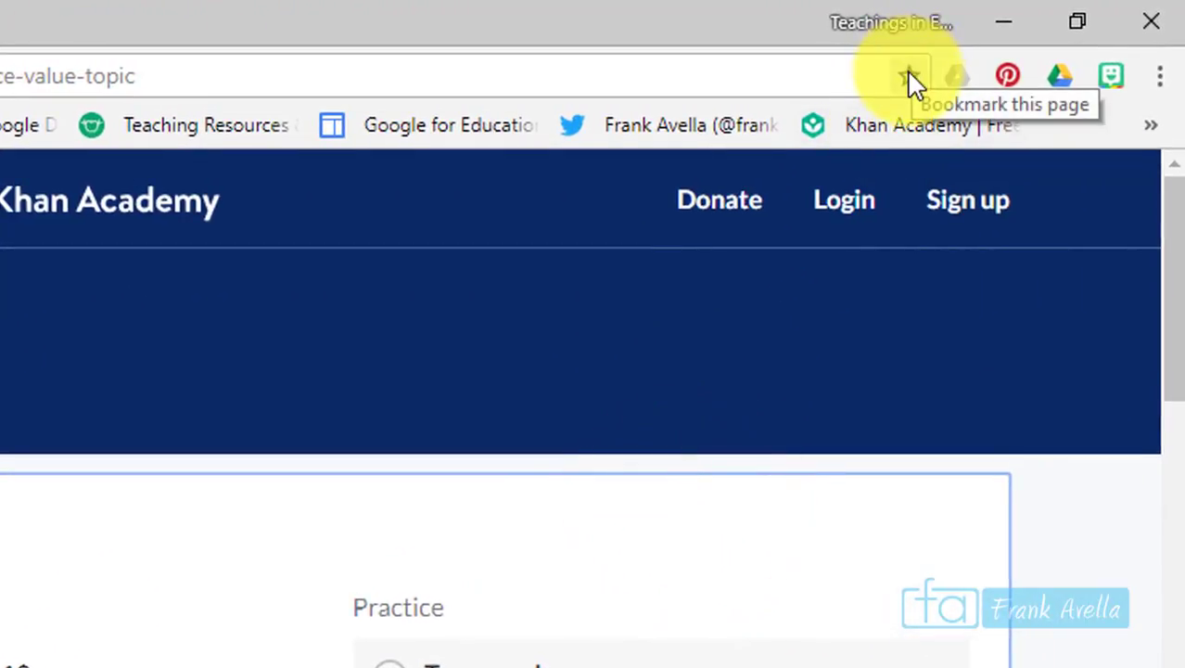
pyautogui.click(908, 76)
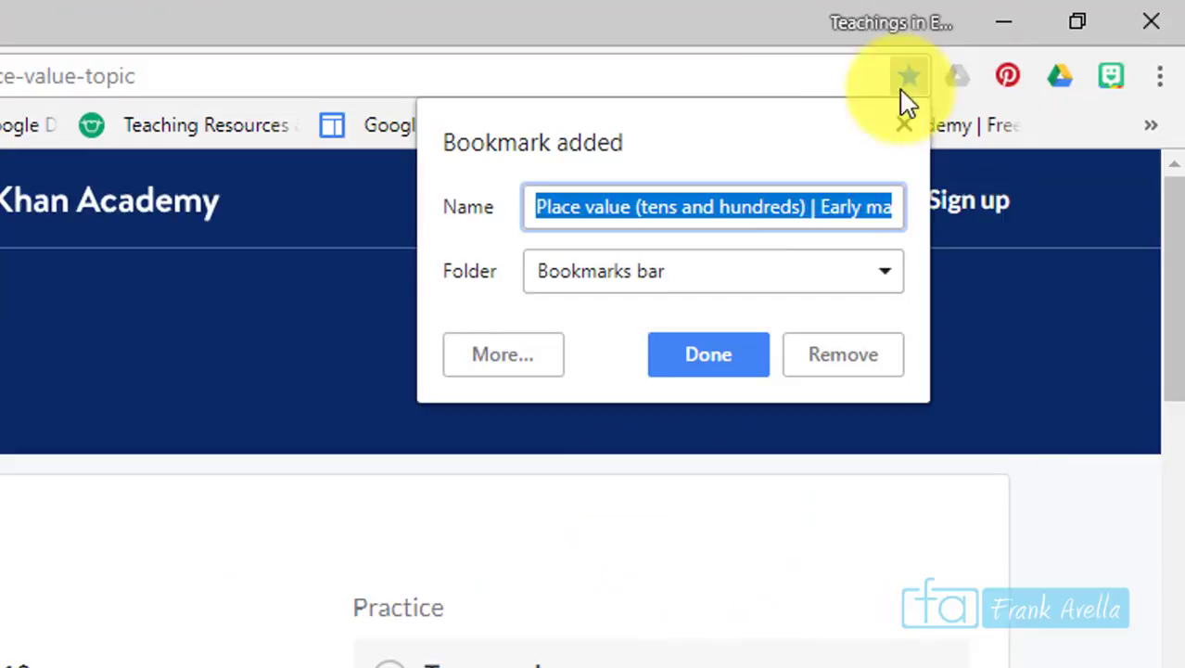
pyautogui.click(811, 267)
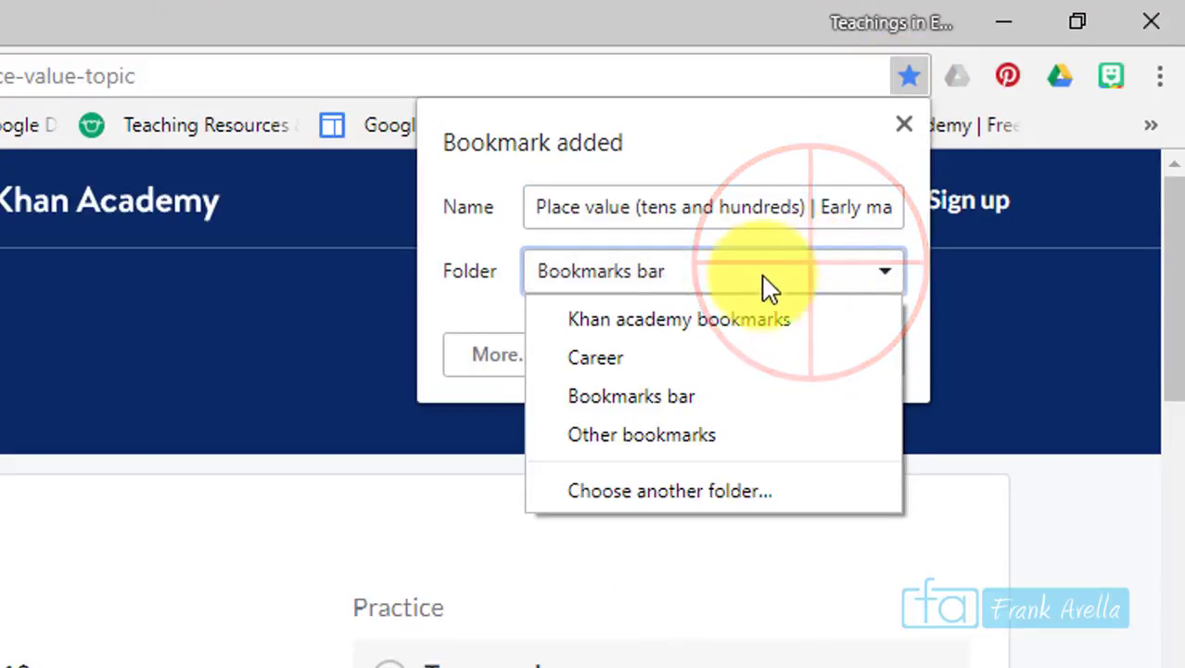
pyautogui.click(686, 321)
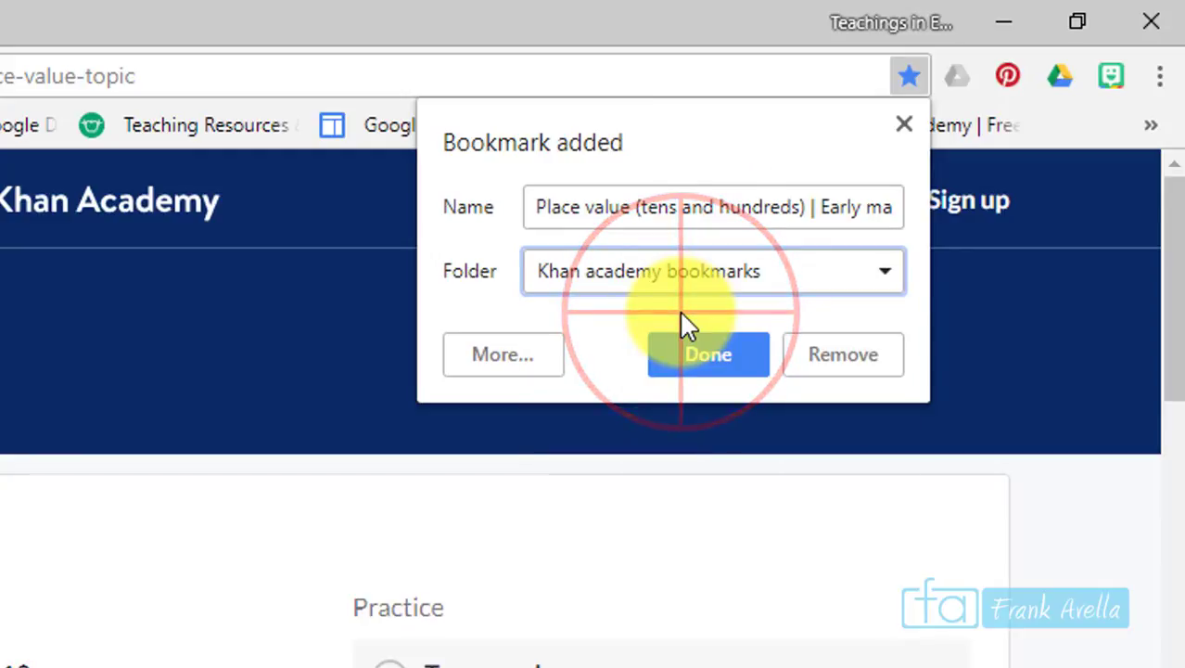
pyautogui.click(704, 360)
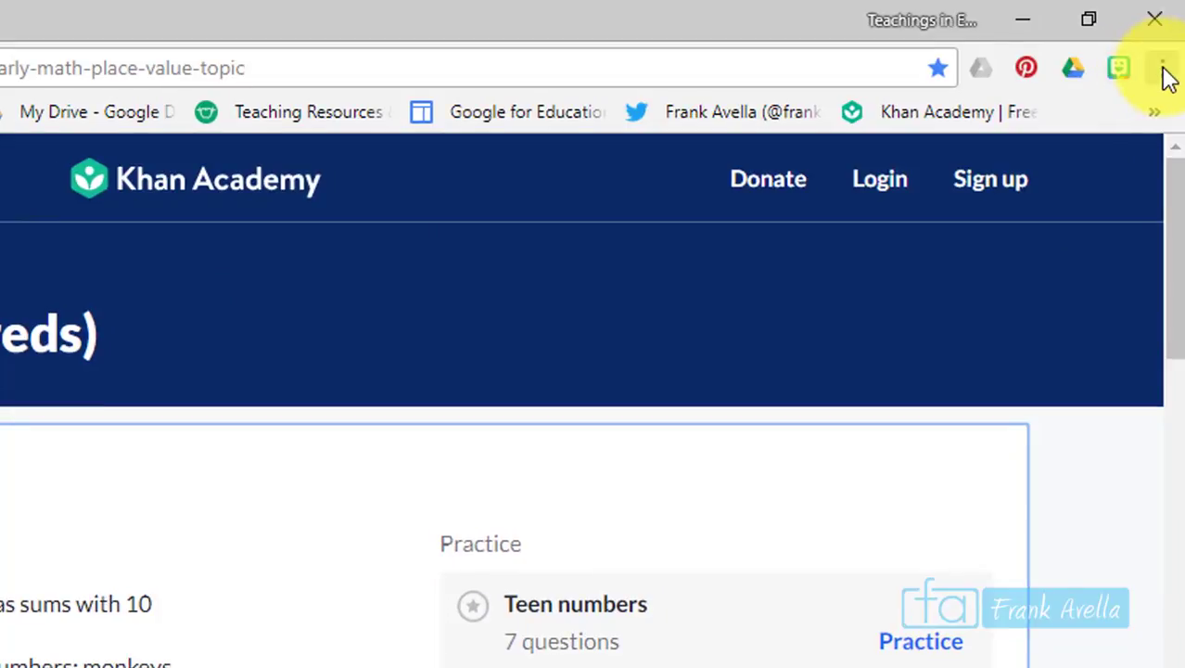
# Delete the general 'Khan Academy | Free Online Courses' bookmark, keeping the Khan academy bookmarks folder.
pyautogui.click(1171, 41)
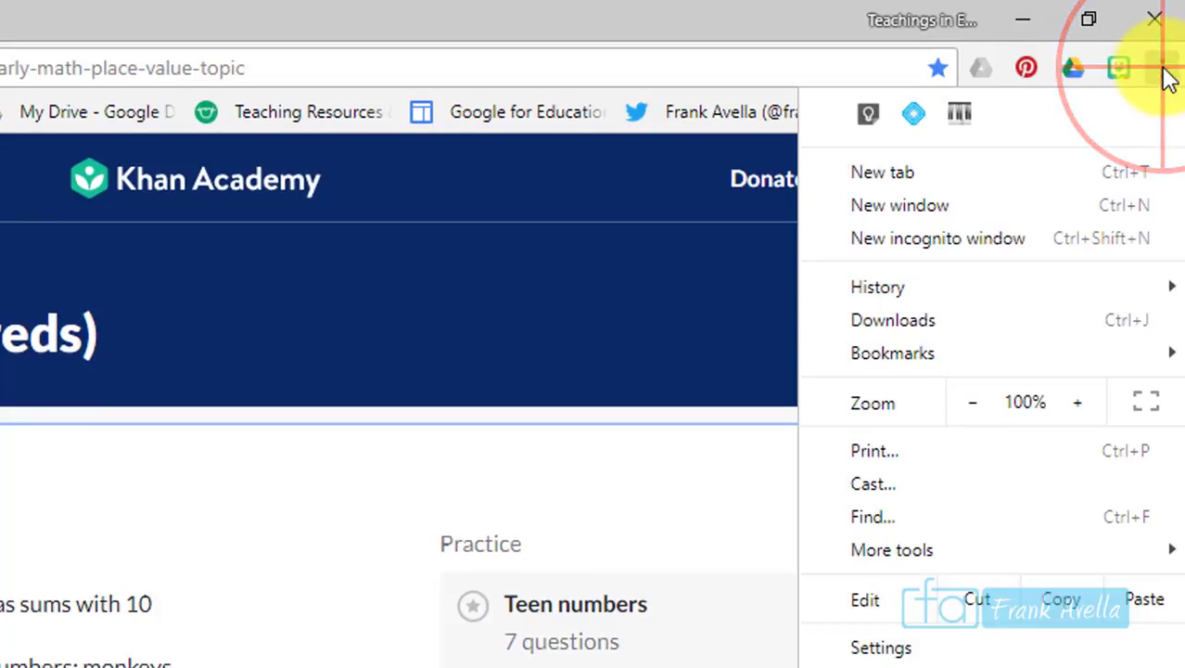
pyautogui.moveTo(928, 356)
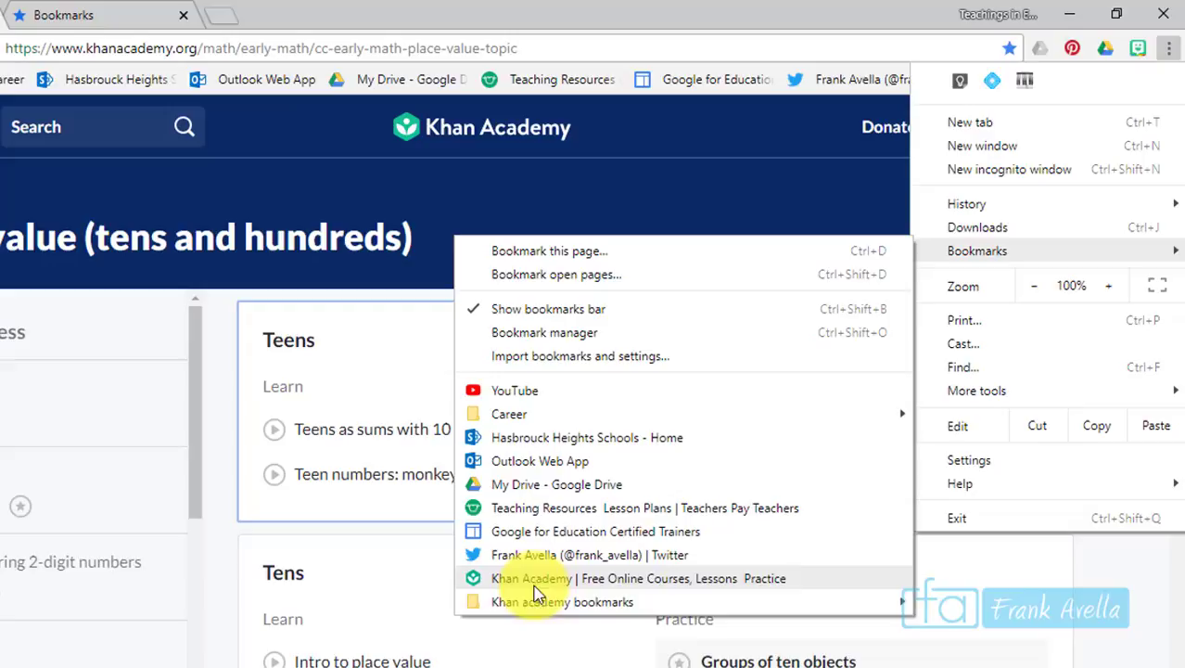
pyautogui.click(535, 605)
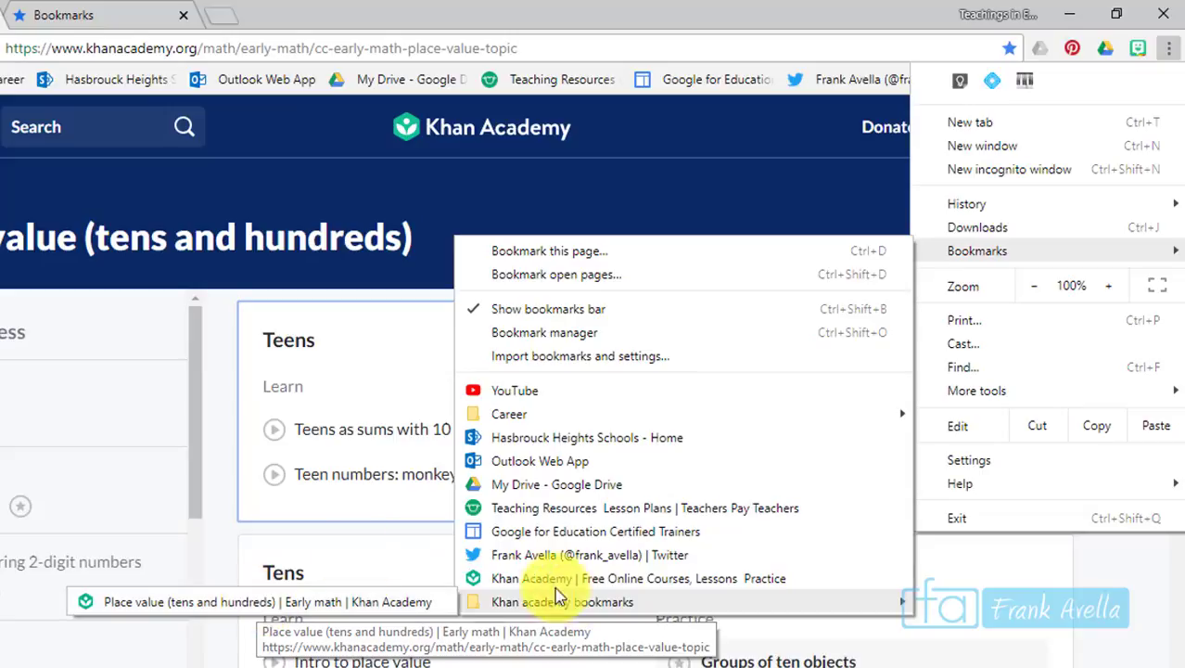
pyautogui.rightClick(660, 582)
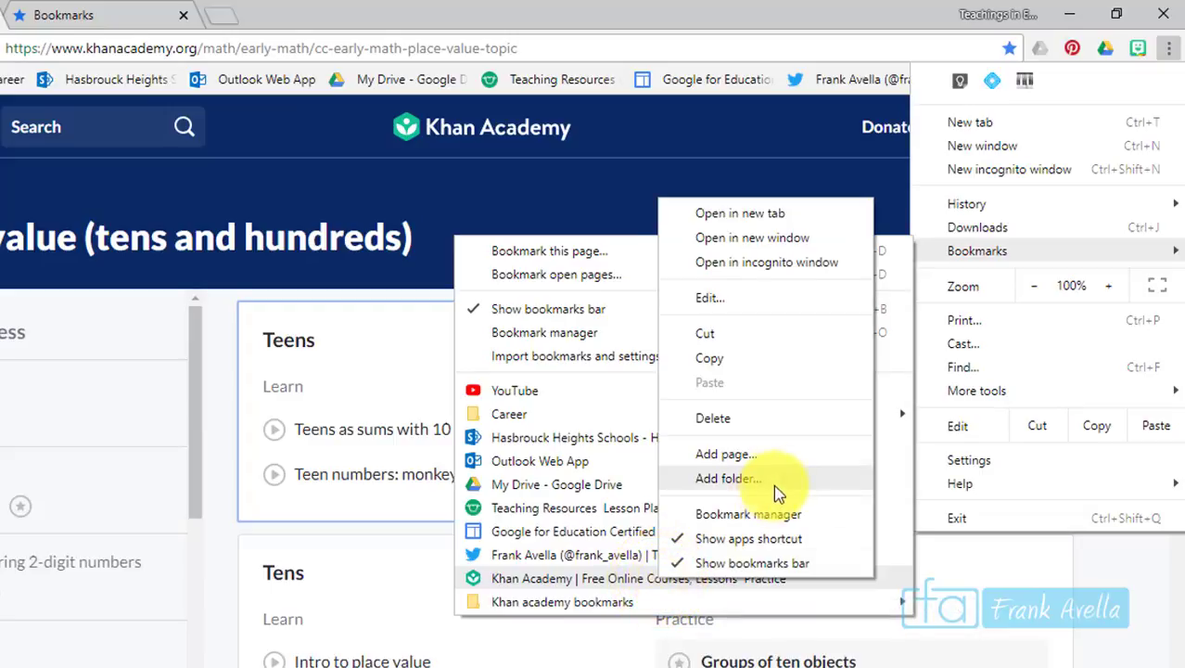
pyautogui.click(760, 419)
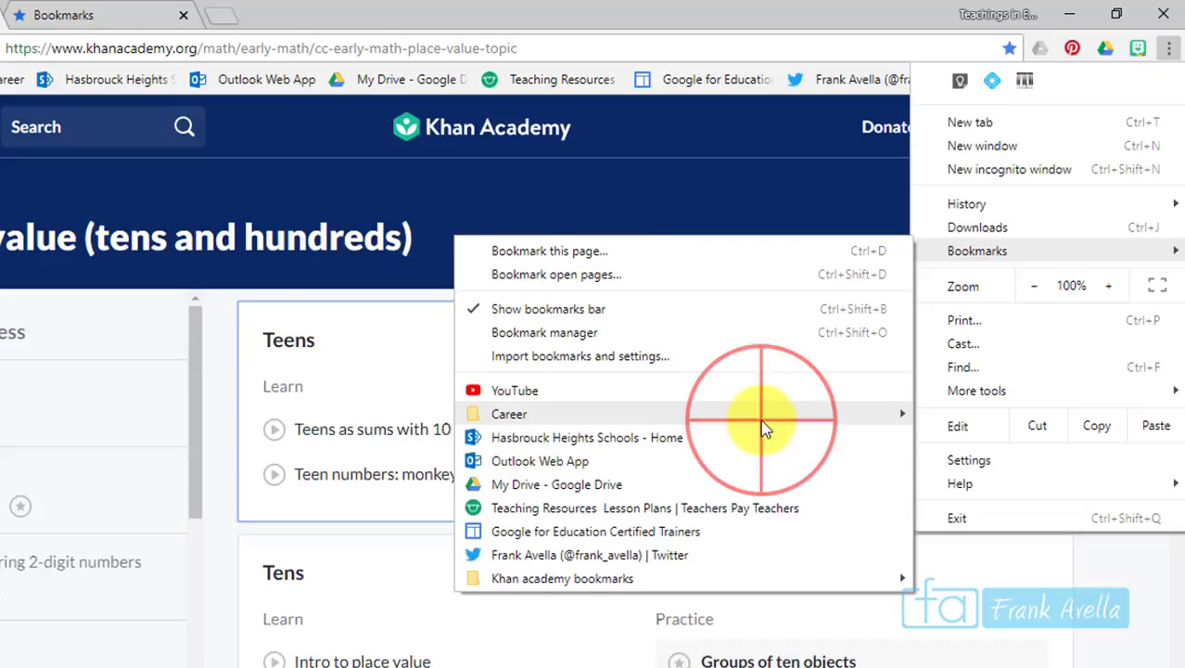
pyautogui.moveTo(761, 419)
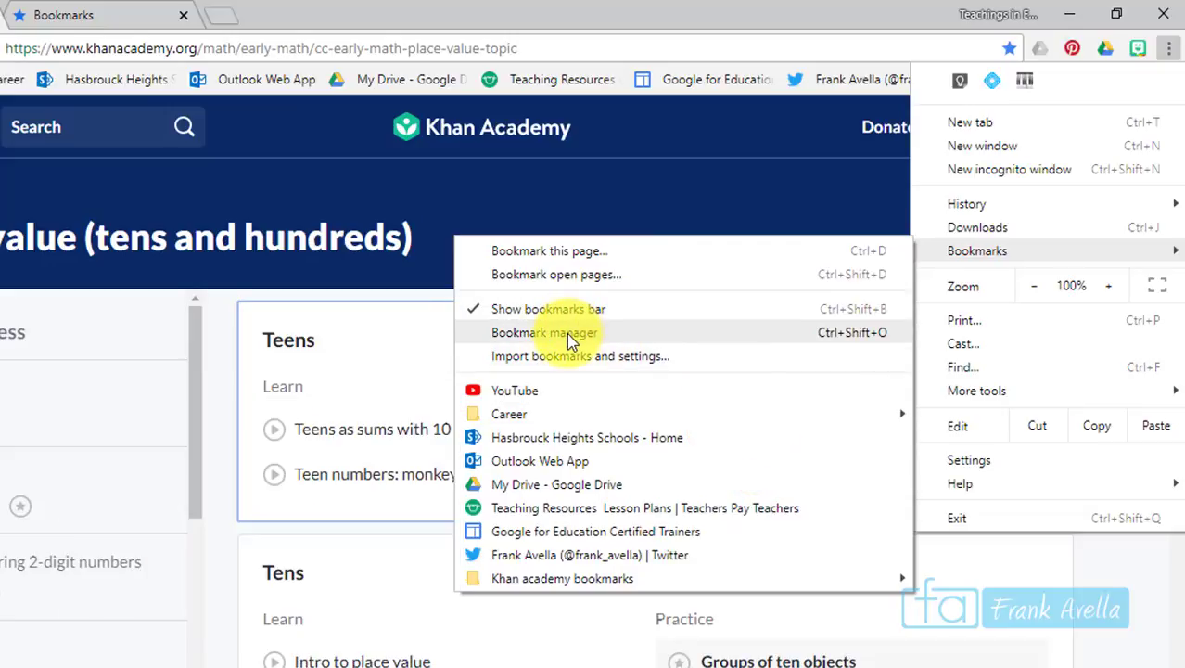
pyautogui.click(566, 332)
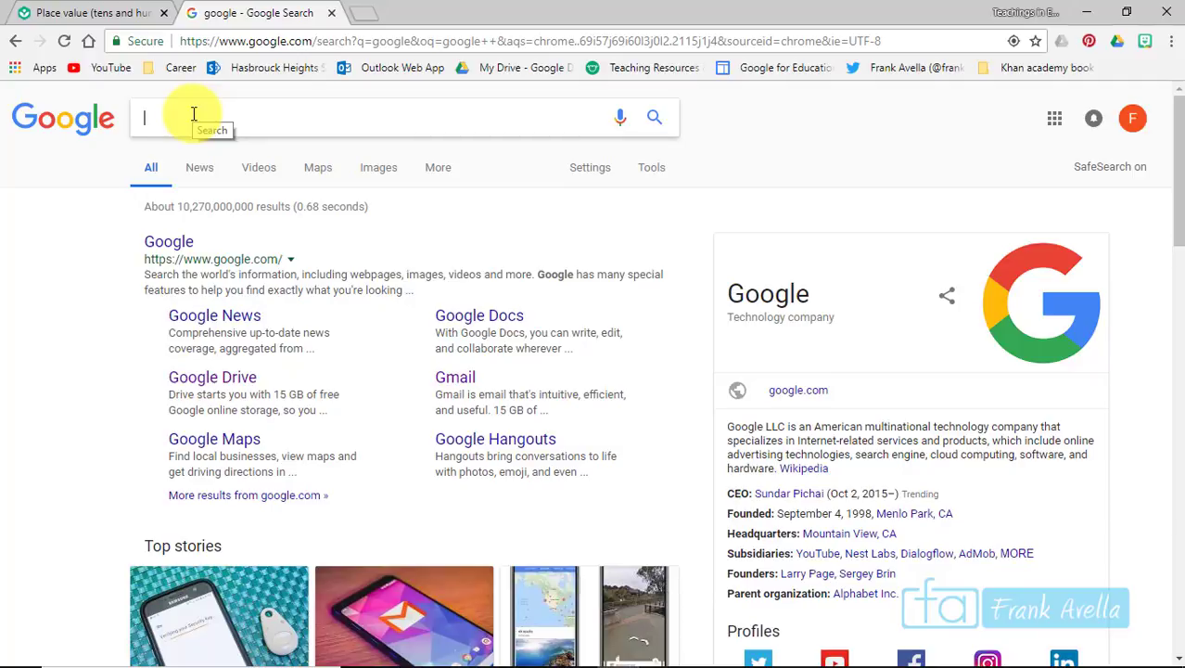
# Search Google for 5 x 45 to get the result 225.
pyautogui.write('5 x ')
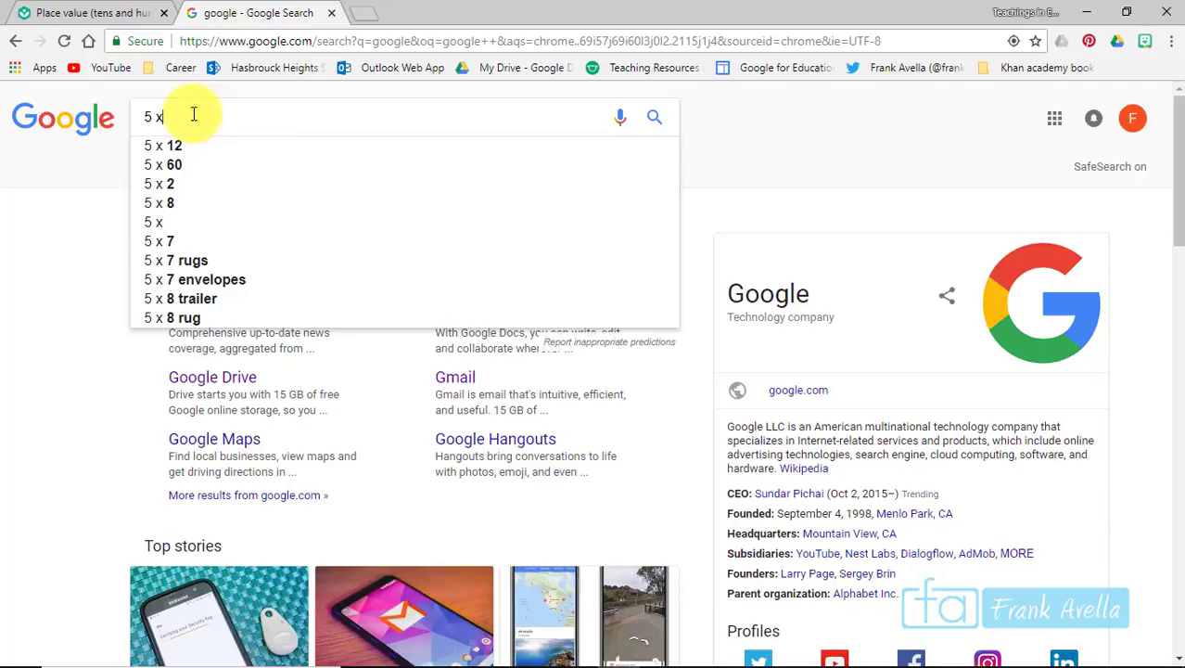
pyautogui.write('45')
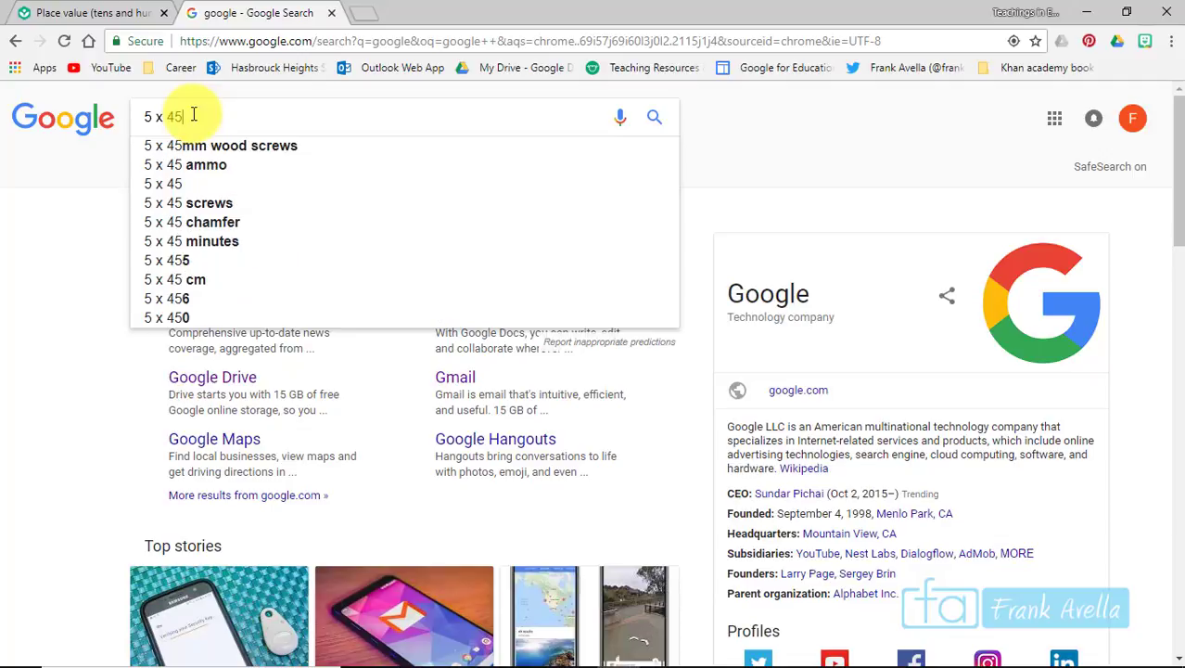
pyautogui.press('Return')
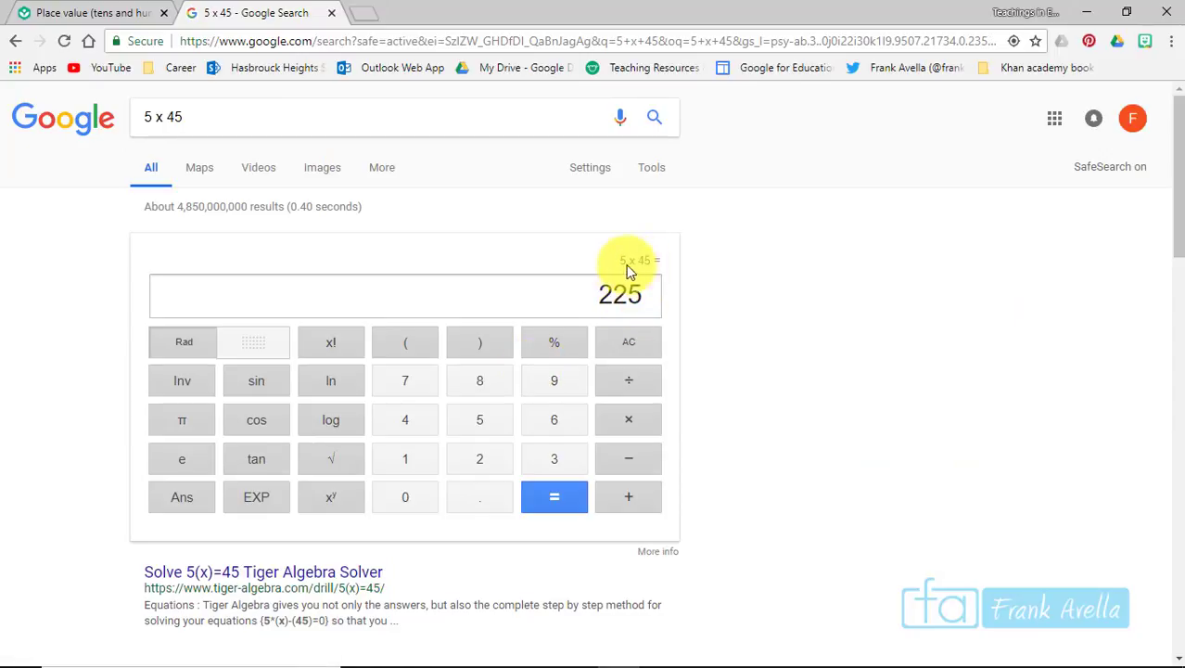
pyautogui.click(618, 264)
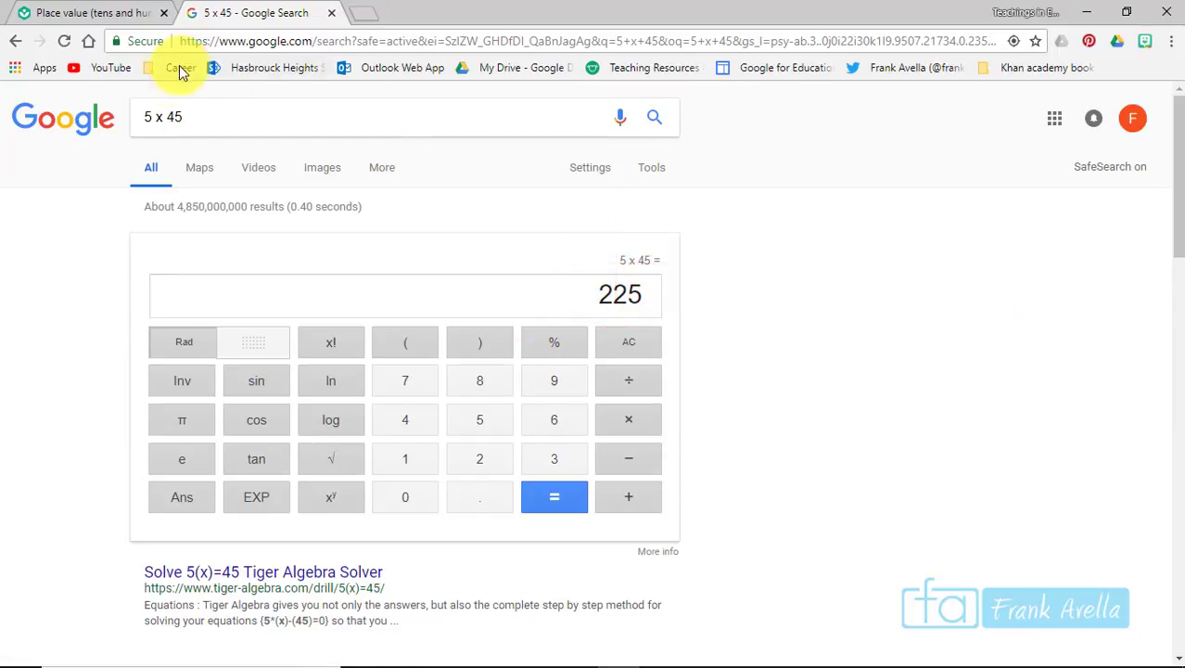
# Look up the definition of idiosyncrasy via the 'define idio' suggestion.
pyautogui.click(190, 113)
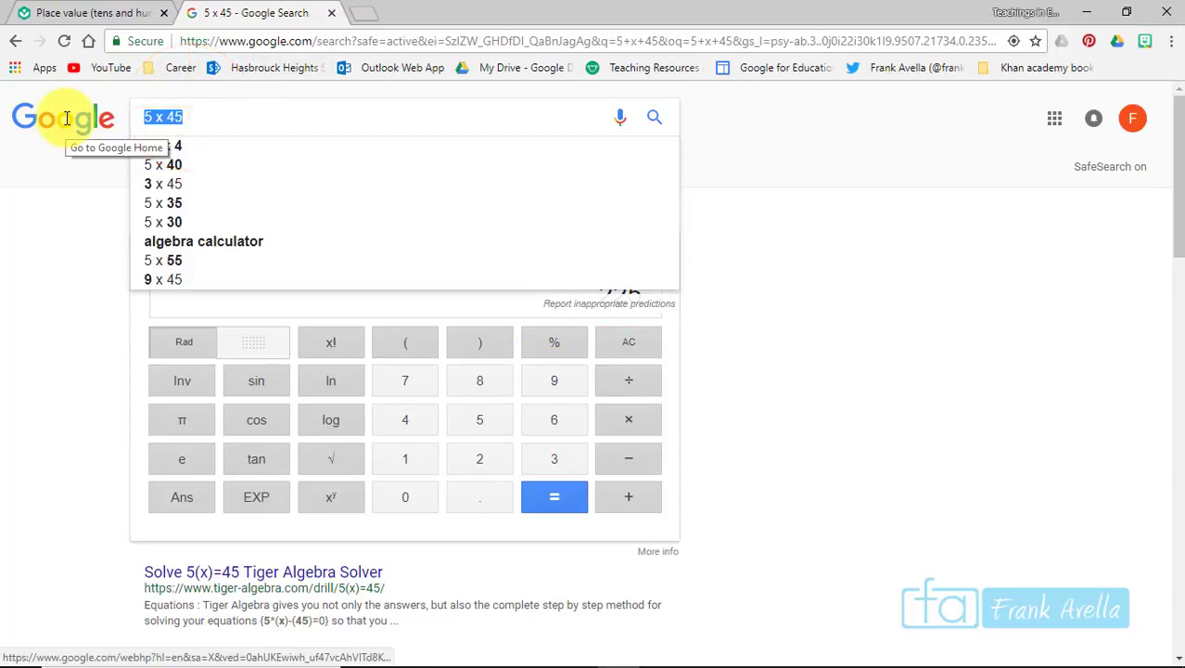
pyautogui.write('define idio')
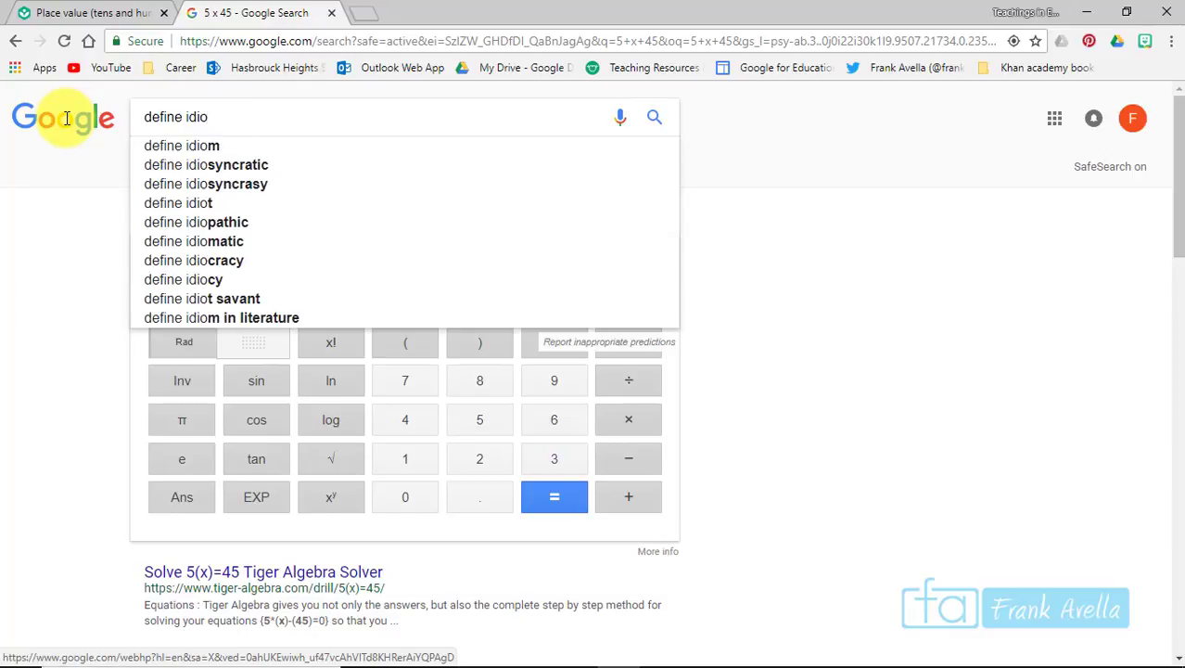
pyautogui.click(204, 183)
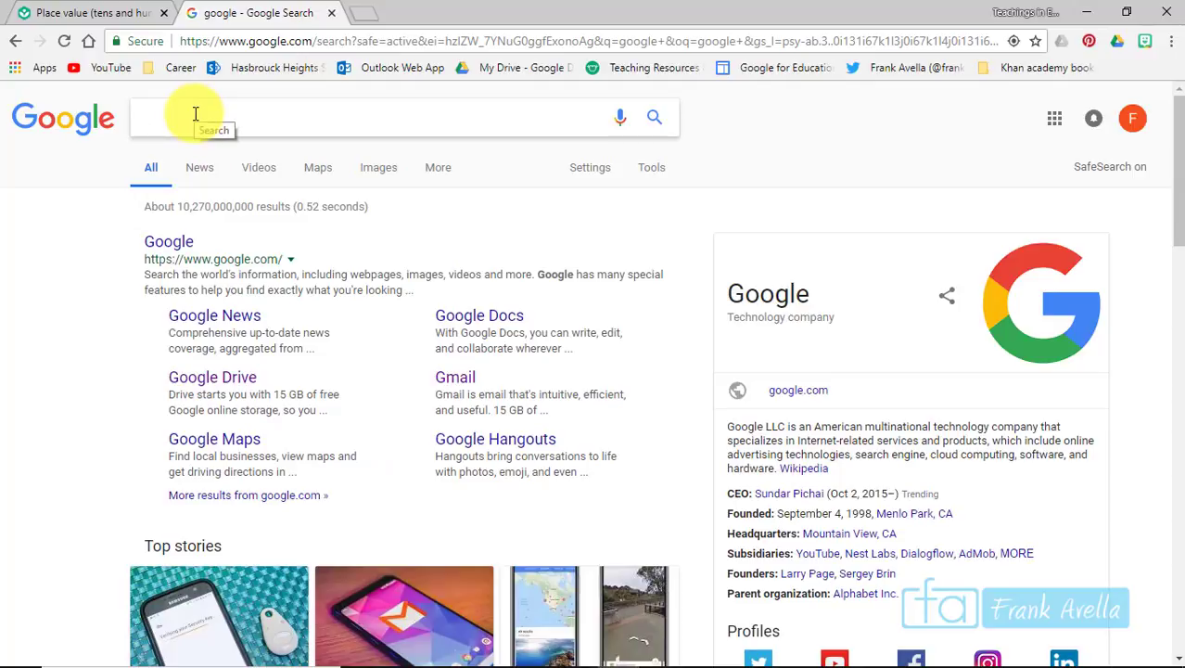
# Search Google for mlb, view the league standings, then return to the MLB results.
pyautogui.write('mlb')
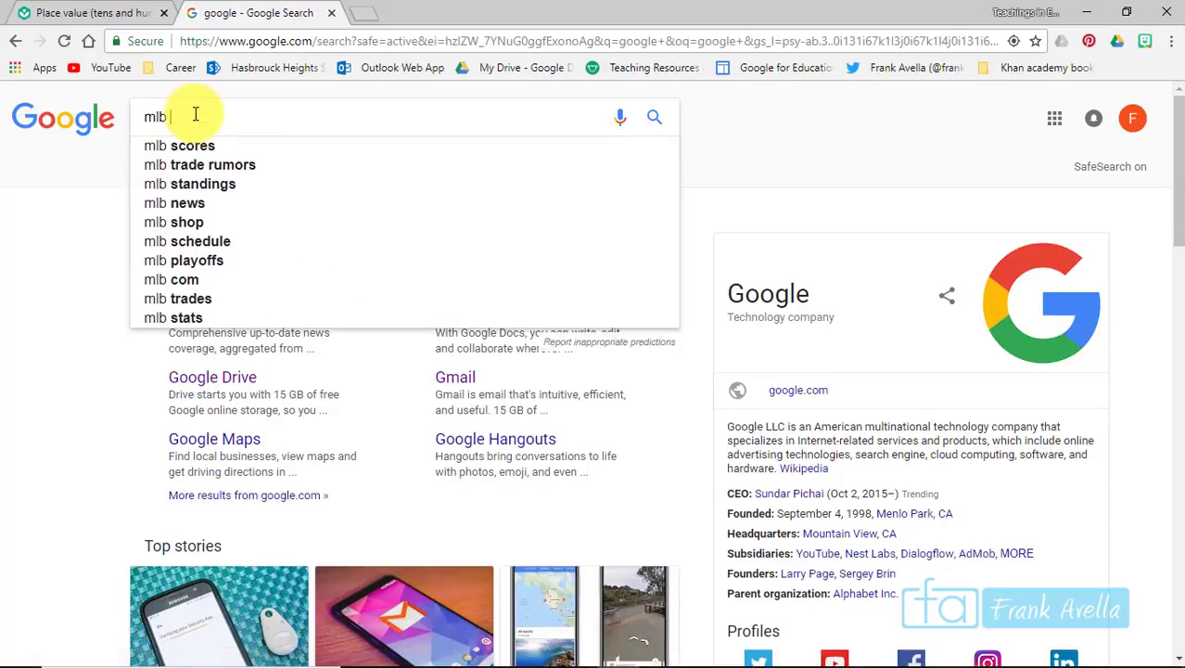
pyautogui.press('Return')
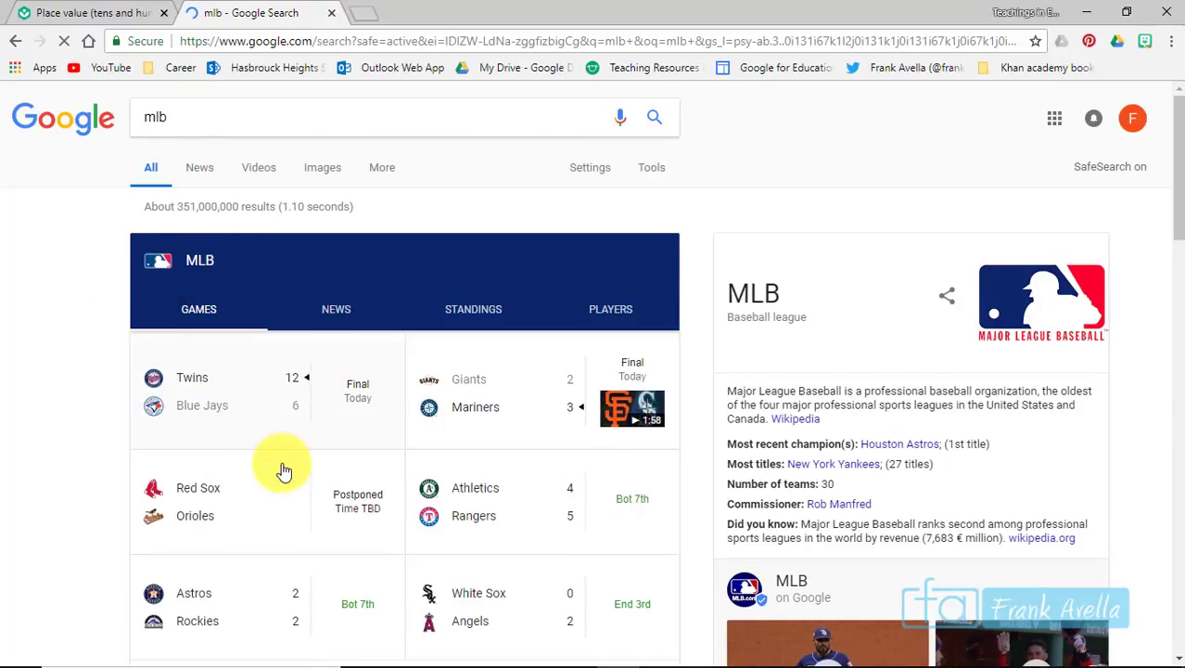
pyautogui.click(481, 309)
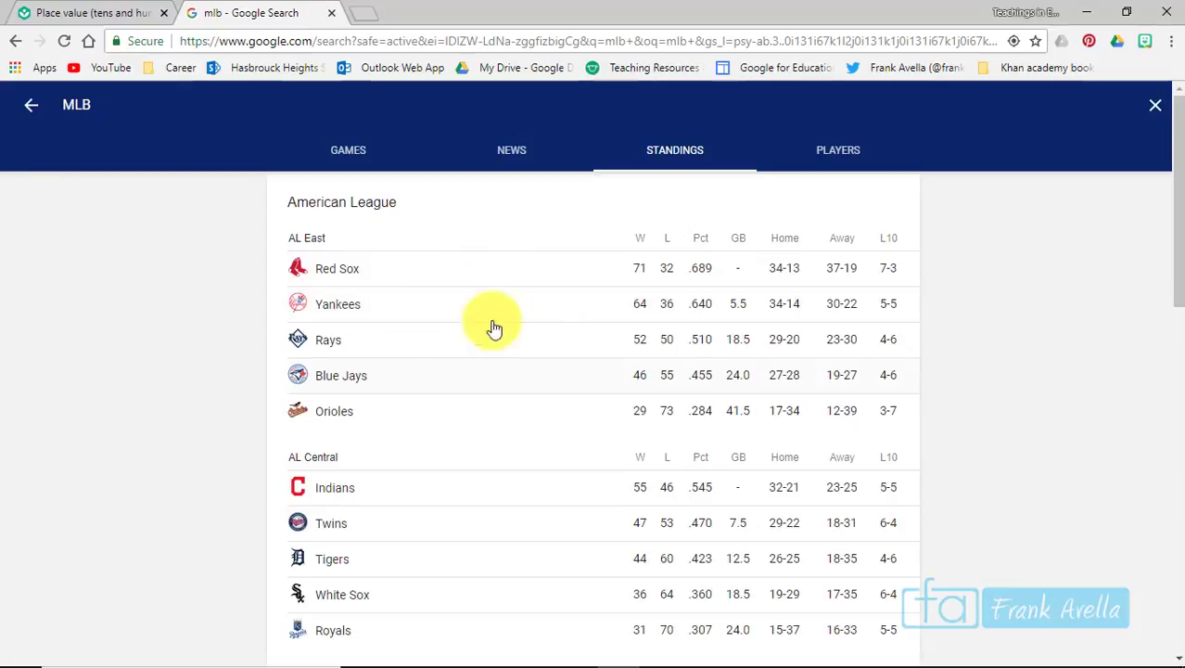
pyautogui.click(31, 104)
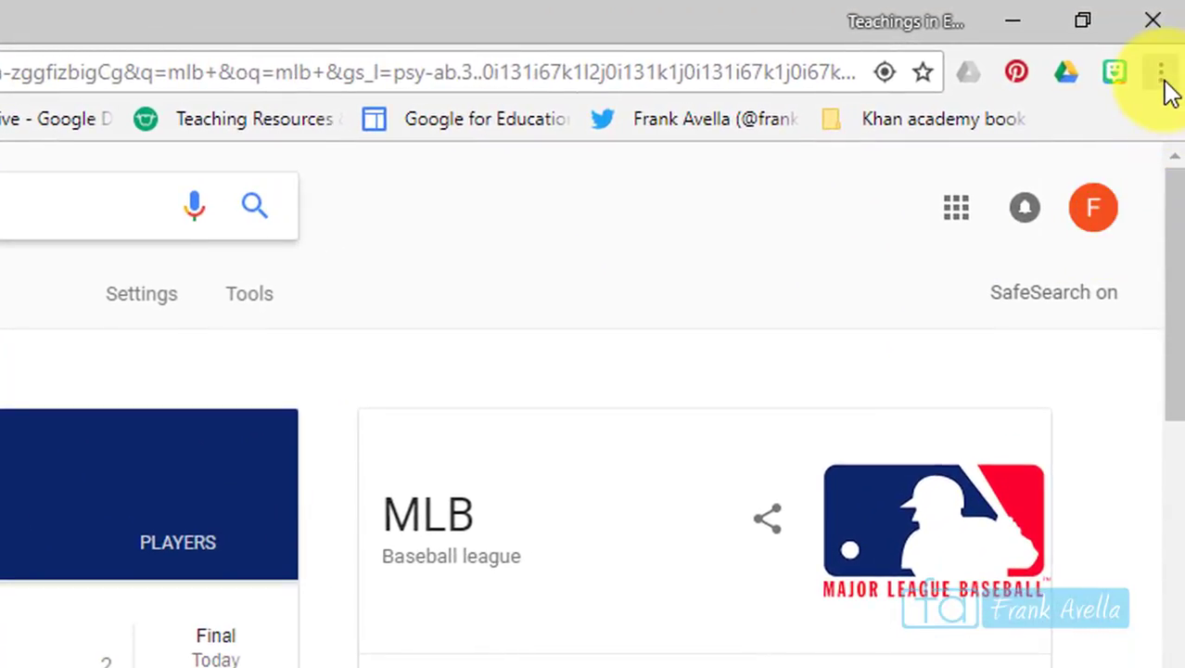
# Search for 'plant biology' in a new incognito window.
pyautogui.click(1162, 77)
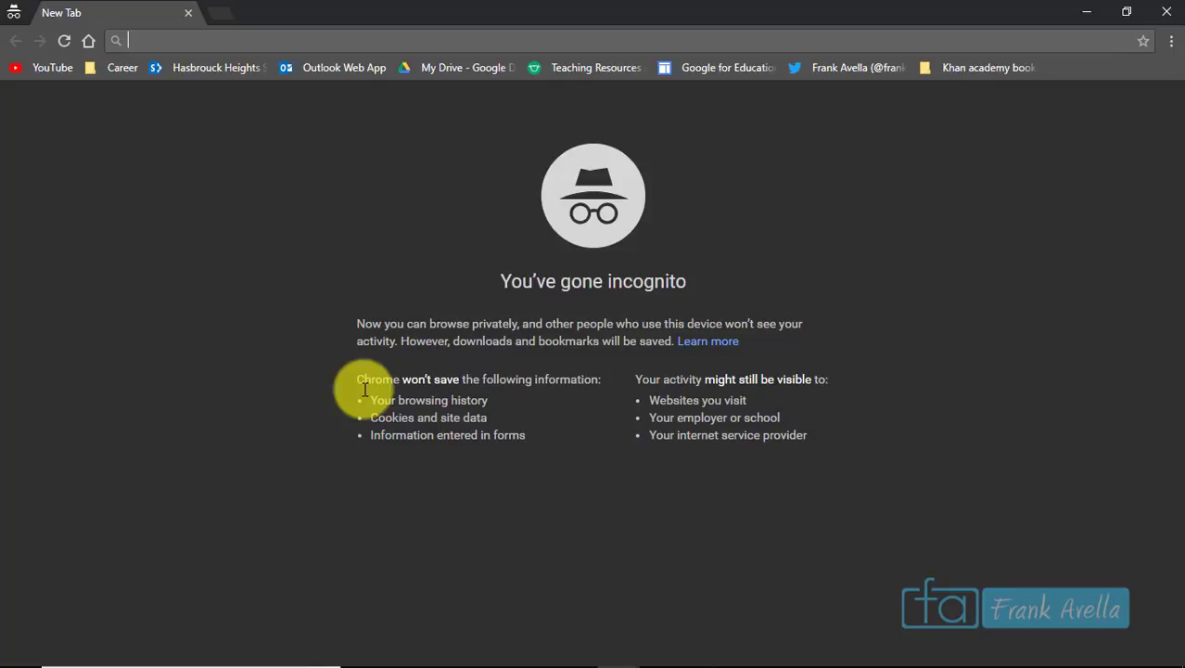
pyautogui.write('plant biology')
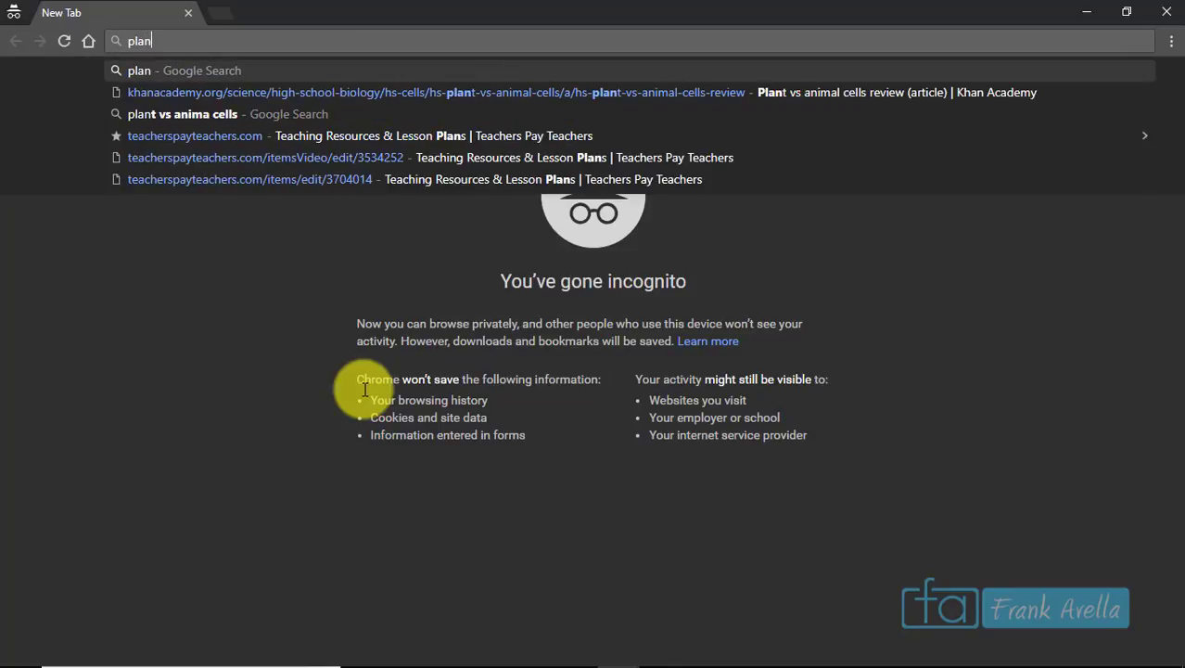
pyautogui.press('Return')
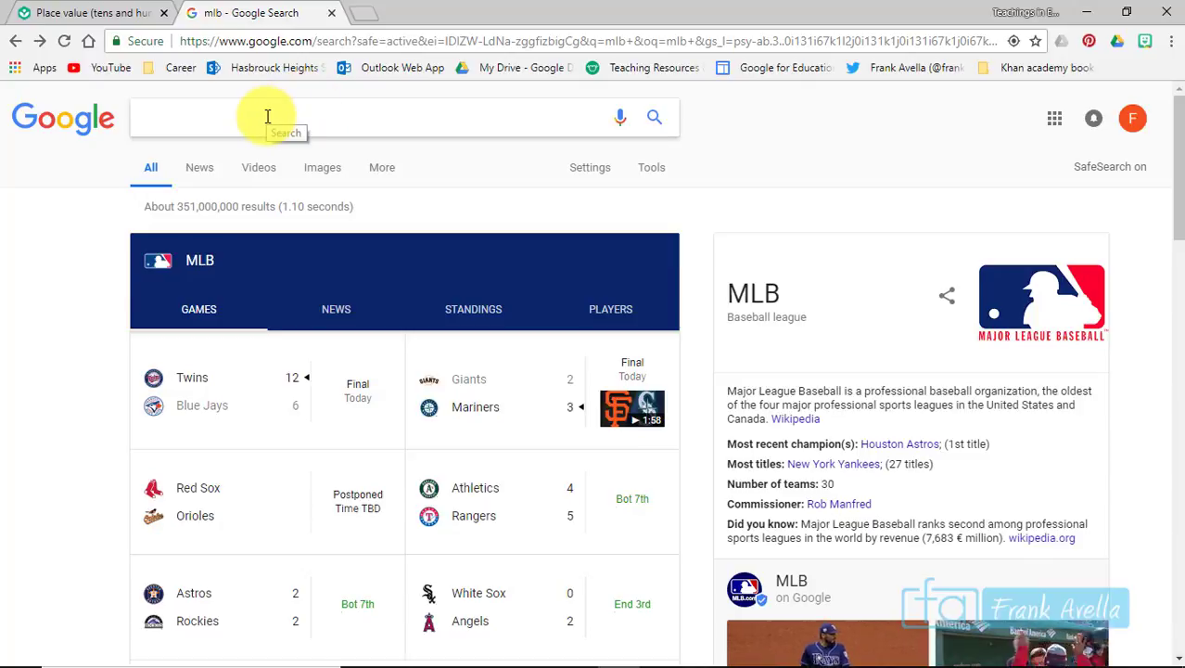
# Google 'chrome web store' and open the top Chrome Web Store result.
pyautogui.write('cho')
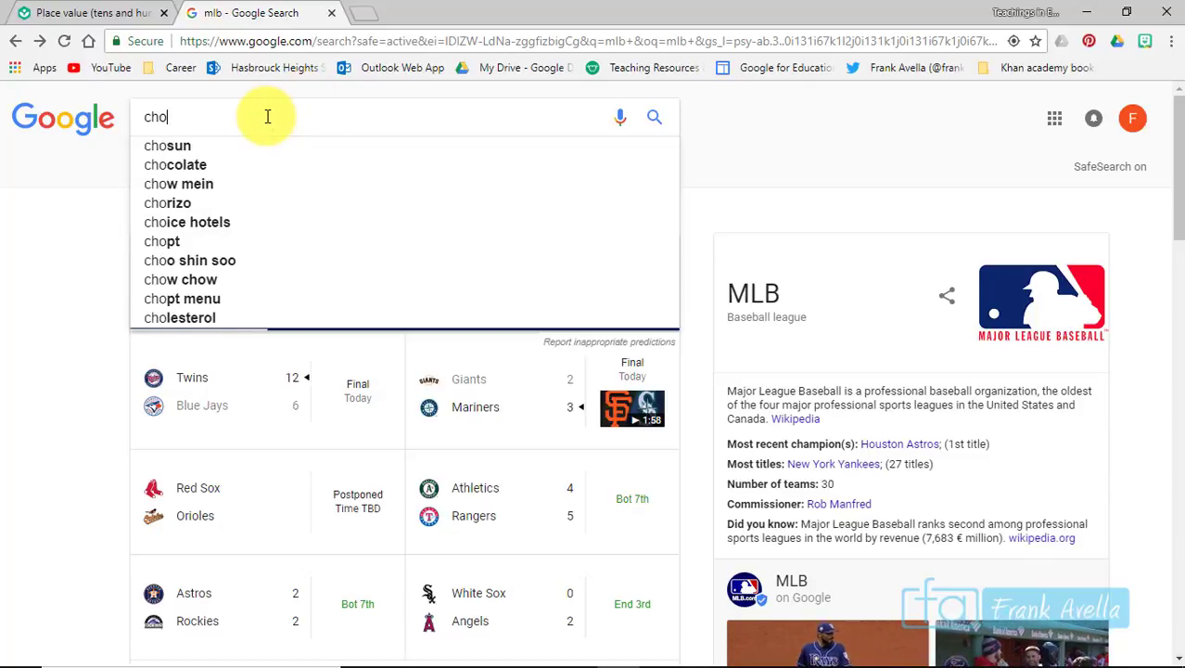
pyautogui.press('BackSpace')
pyautogui.write('rome web store')
pyautogui.press('Return')
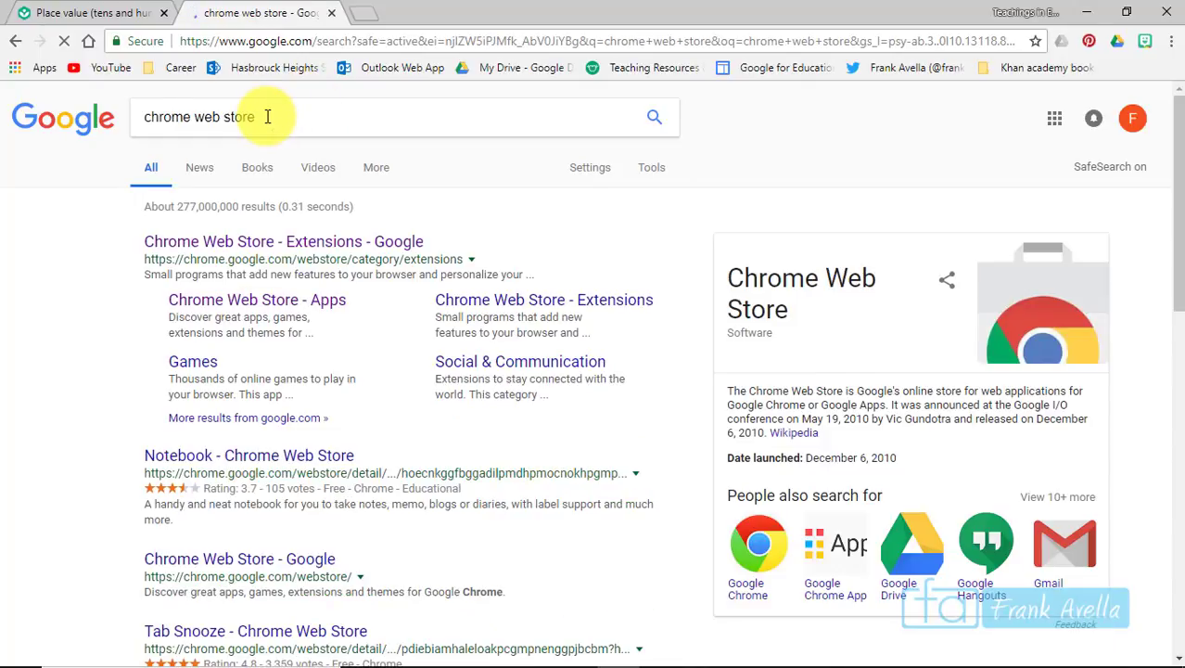
pyautogui.click(228, 253)
# Open the store's Extensions section, glance at Themes, and return to Extensions.
pyautogui.click(237, 249)
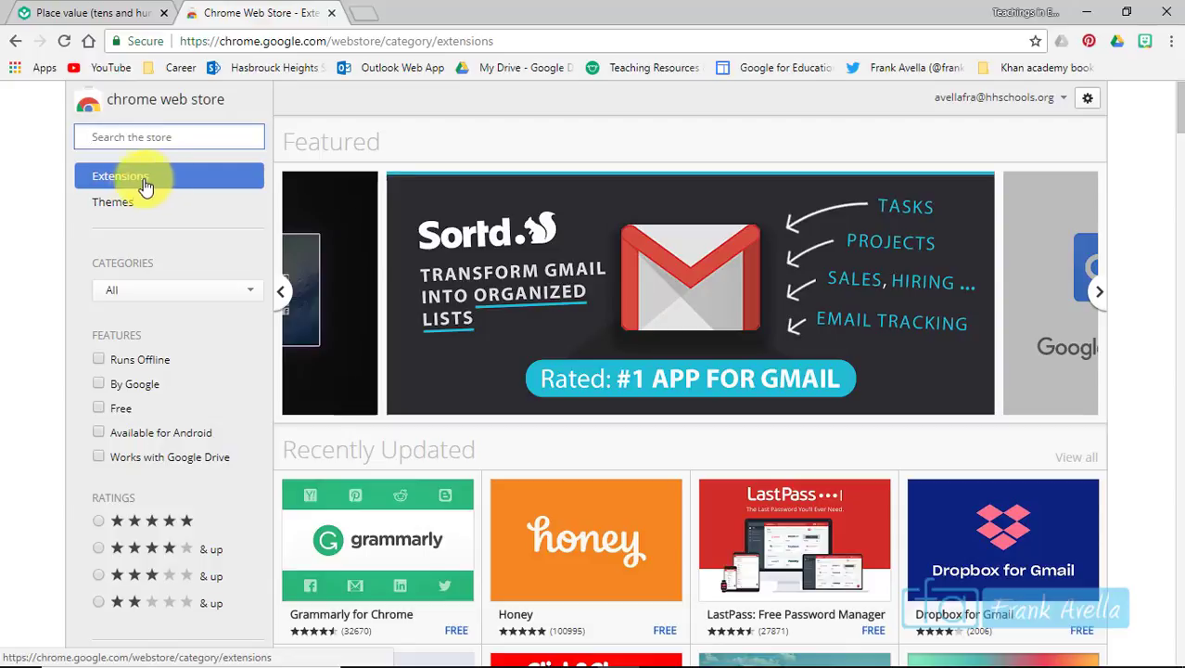
pyautogui.click(134, 212)
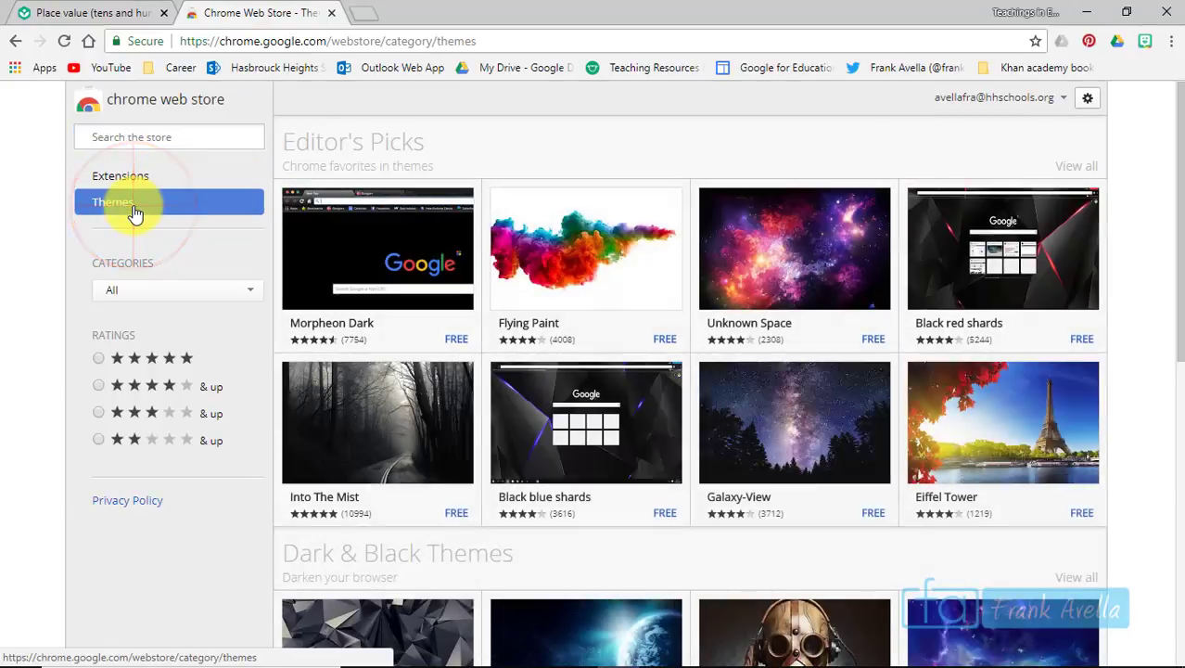
pyautogui.click(143, 180)
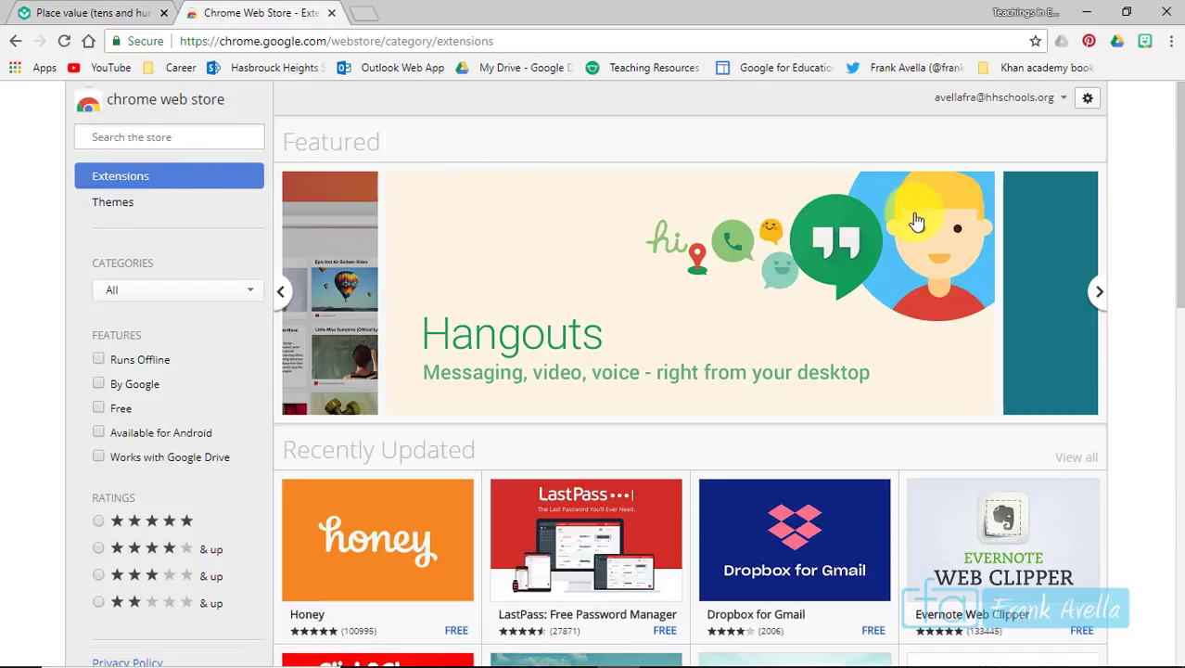
# Search the store for 'grammarly' and add Grammarly for Chrome, confirming the extension install.
pyautogui.moveTo(1180, 114); pyautogui.dragTo(389, 105)
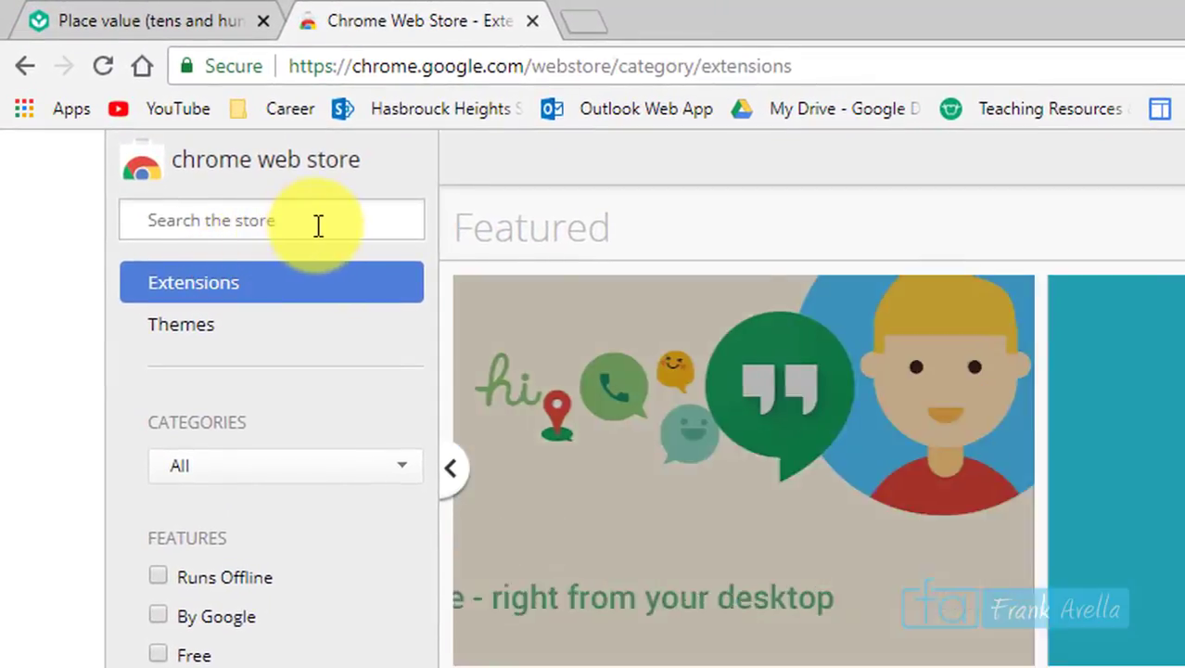
pyautogui.click(317, 224)
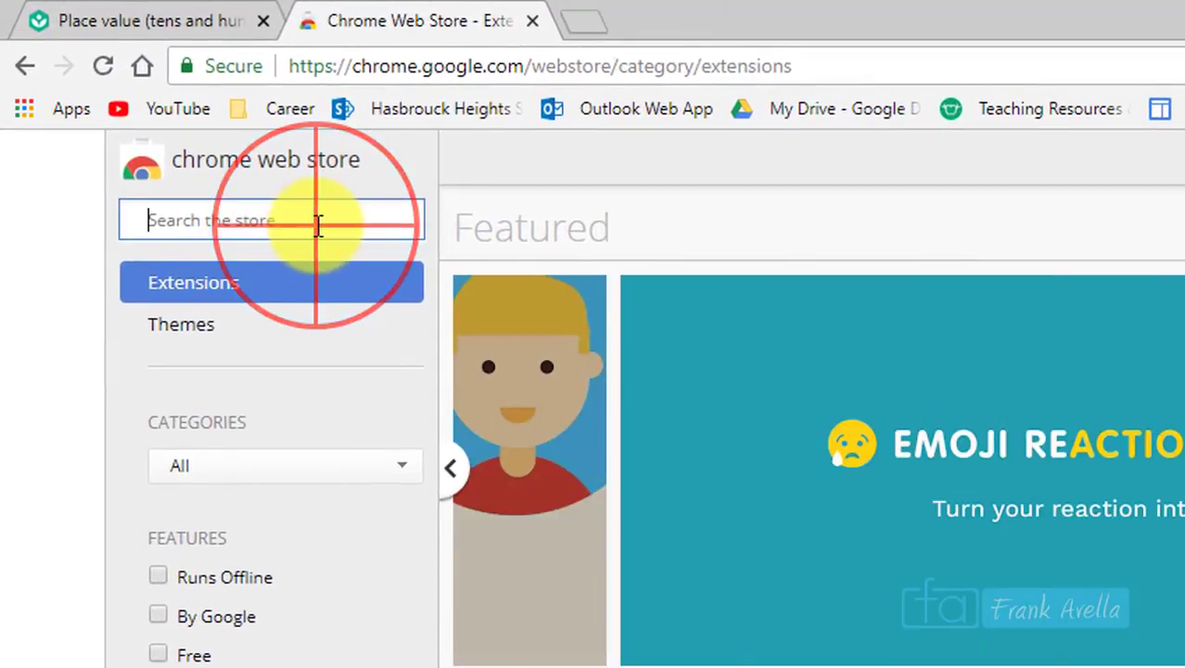
pyautogui.write('grammarly')
pyautogui.press('Return')
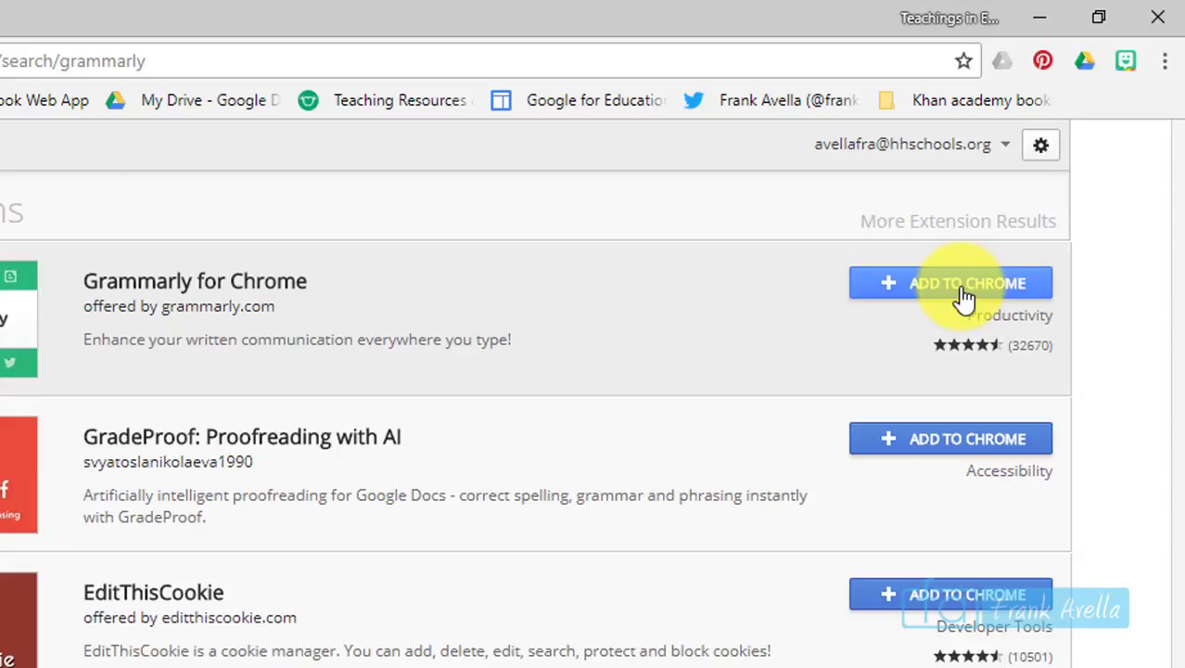
pyautogui.click(964, 289)
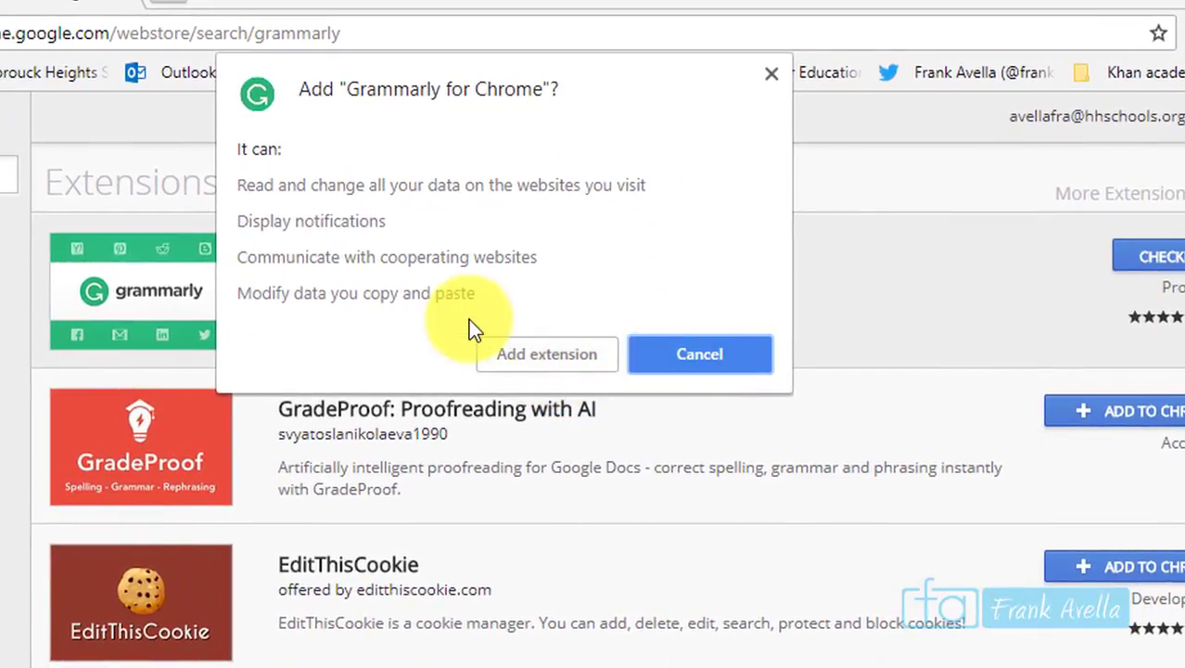
pyautogui.click(531, 351)
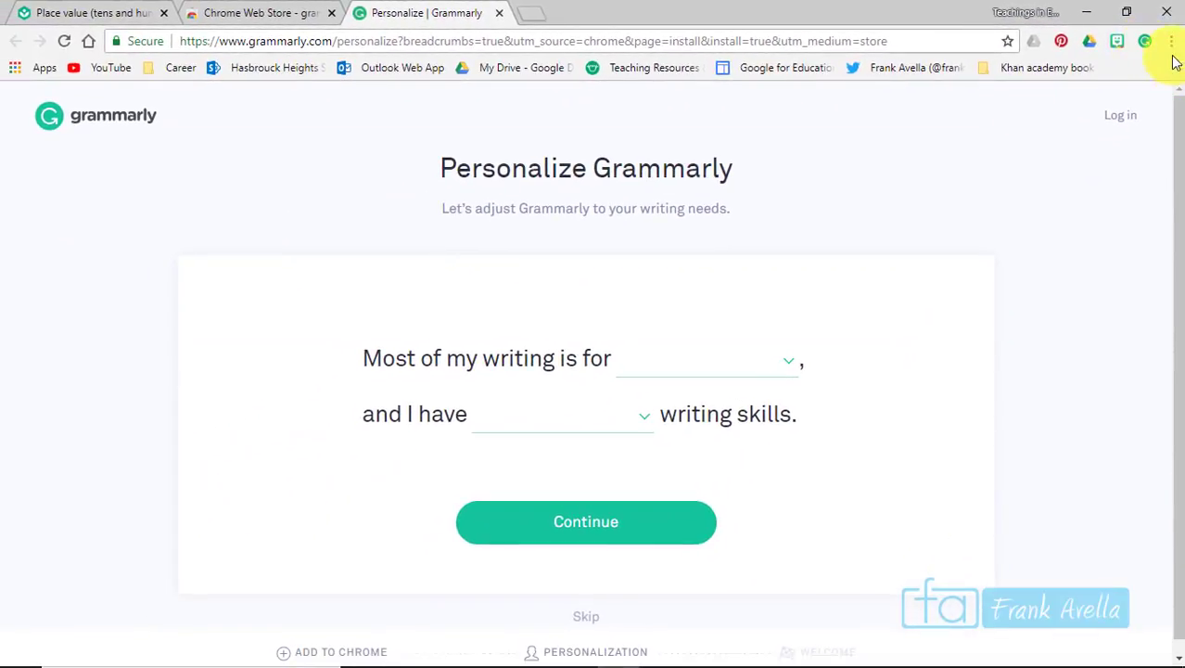
# Open the Extensions page from the Chrome menu's More tools.
pyautogui.click(1172, 44)
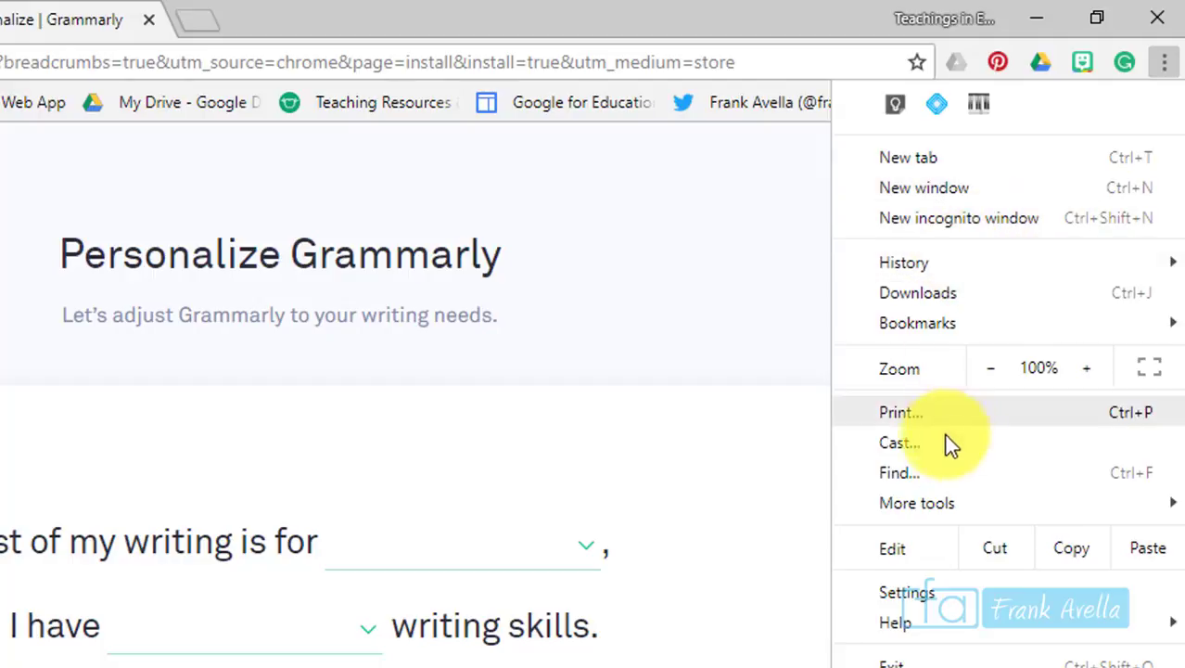
pyautogui.moveTo(914, 501)
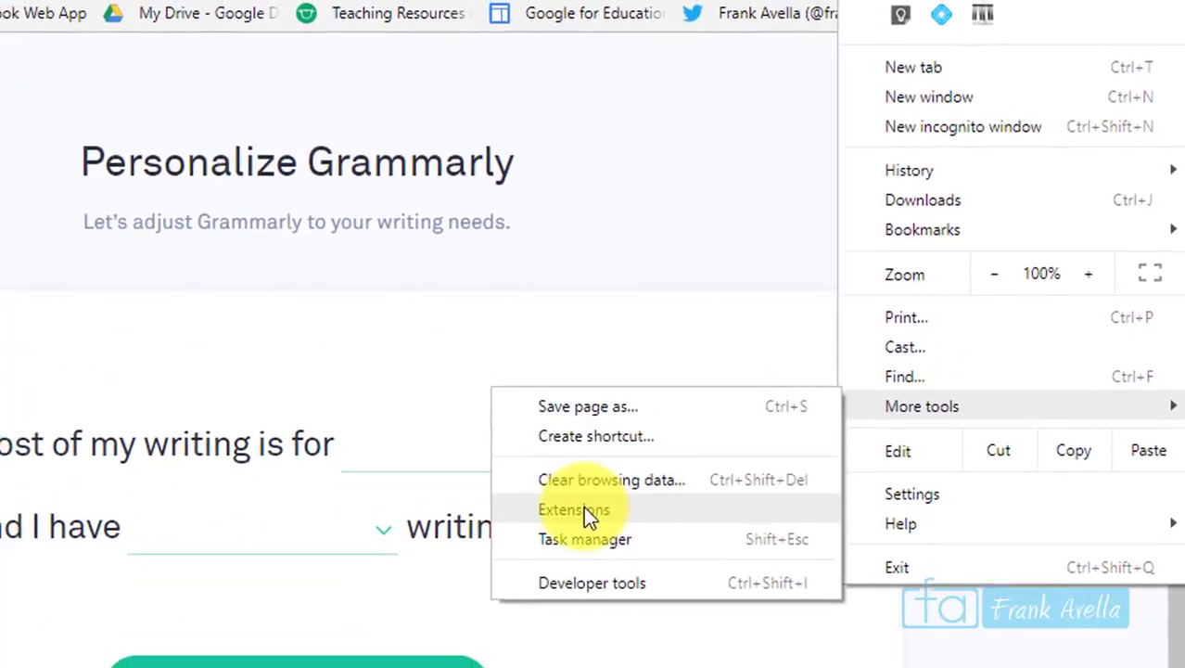
pyautogui.click(570, 517)
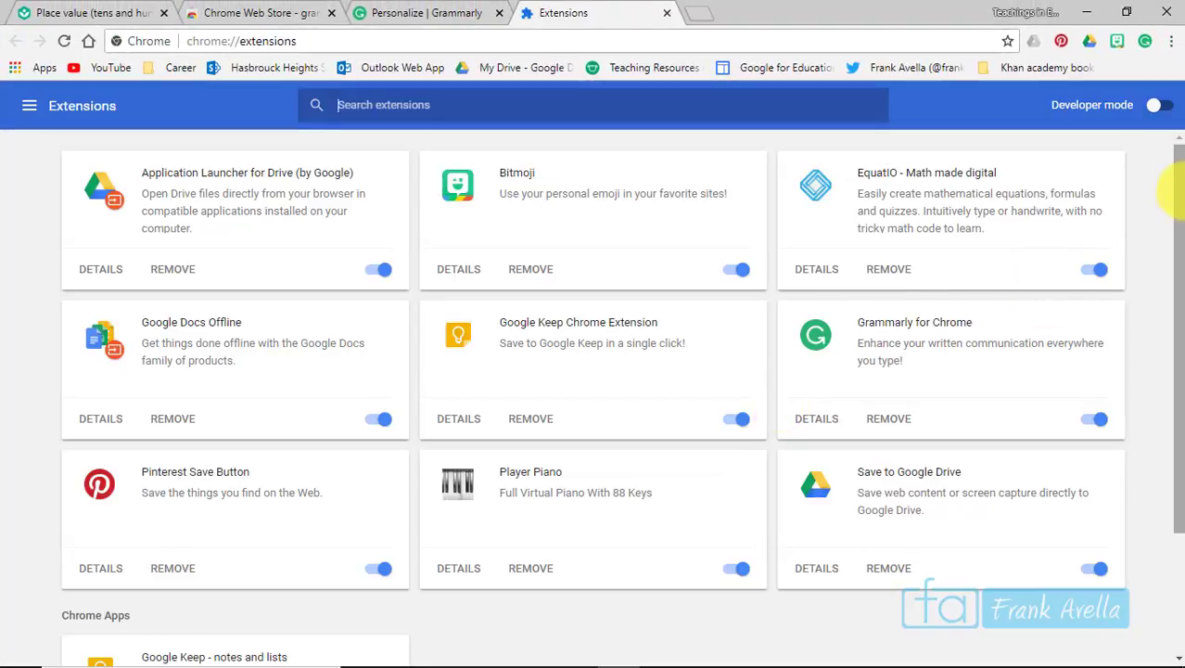
pyautogui.moveTo(1176, 195); pyautogui.dragTo(1174, 339)
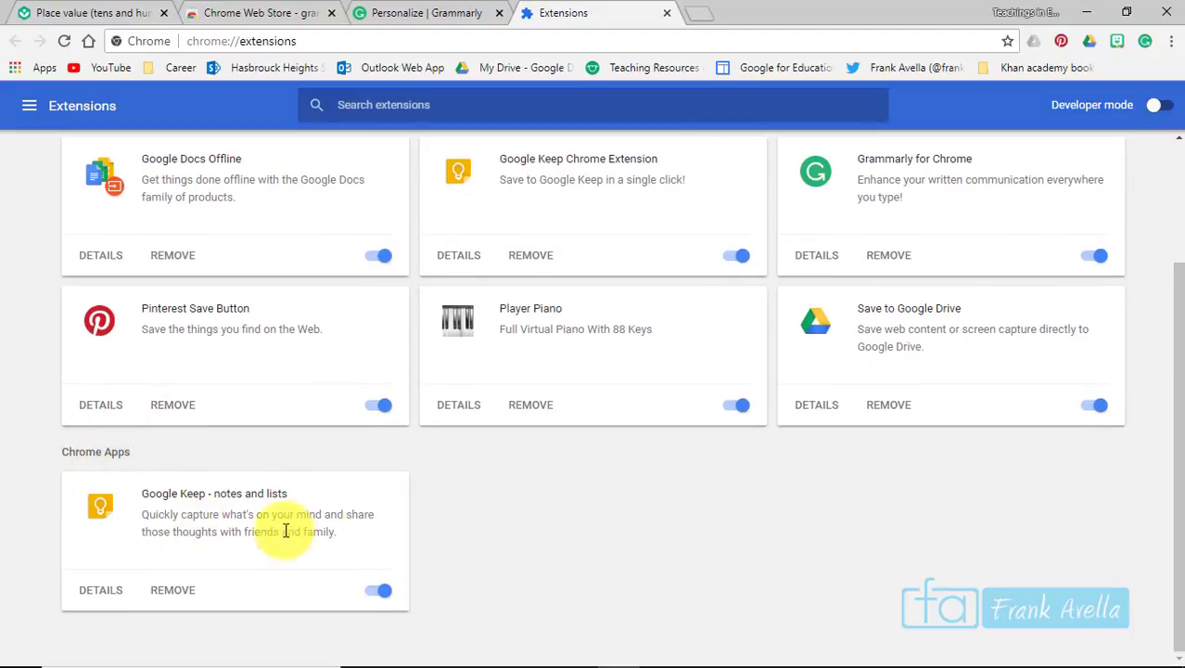
pyautogui.moveTo(1172, 381); pyautogui.dragTo(1181, 219)
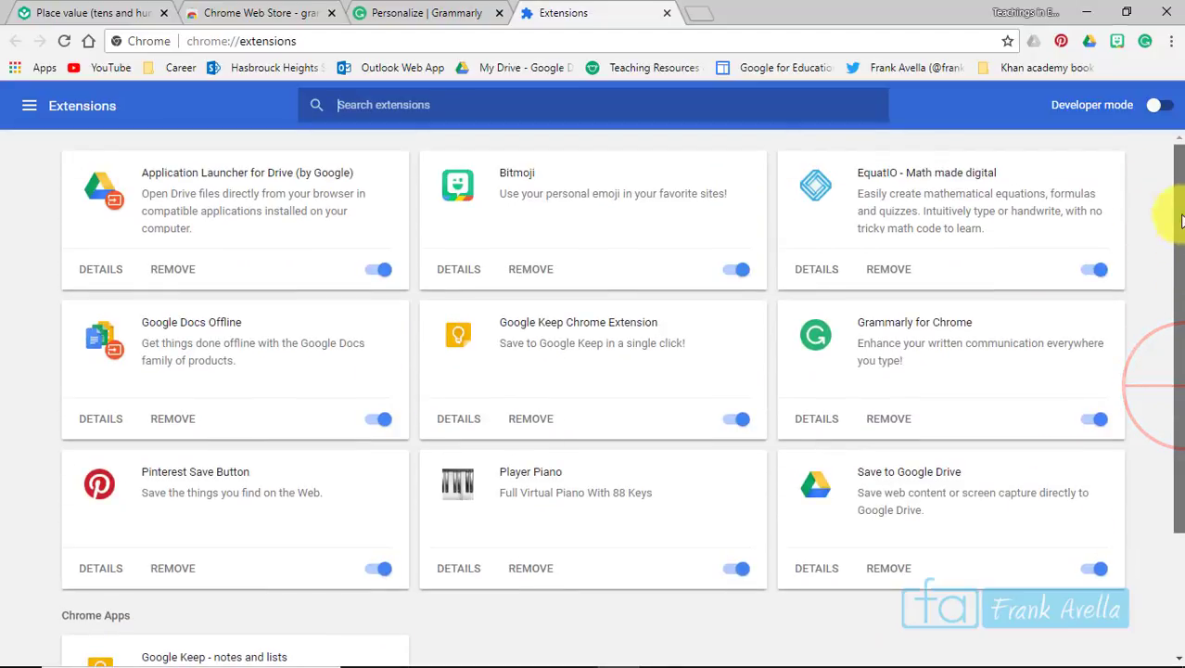
pyautogui.moveTo(1176, 149); pyautogui.dragTo(1176, 147)
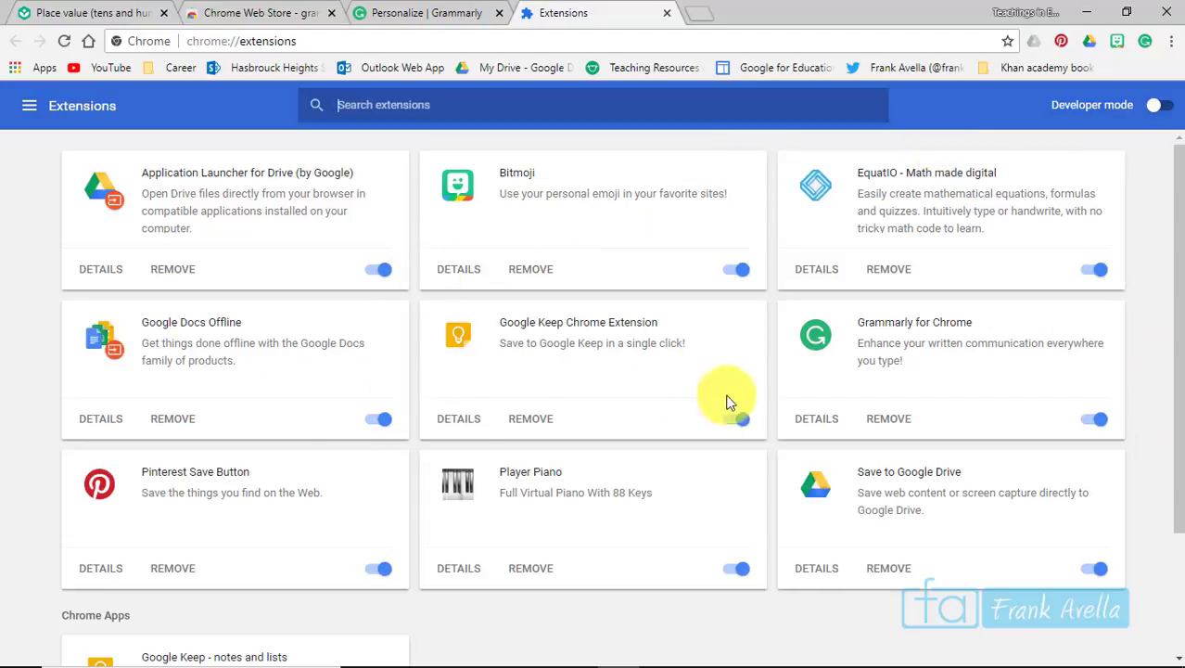
# Toggle Player Piano, then remove it and confirm the removal.
pyautogui.click(740, 561)
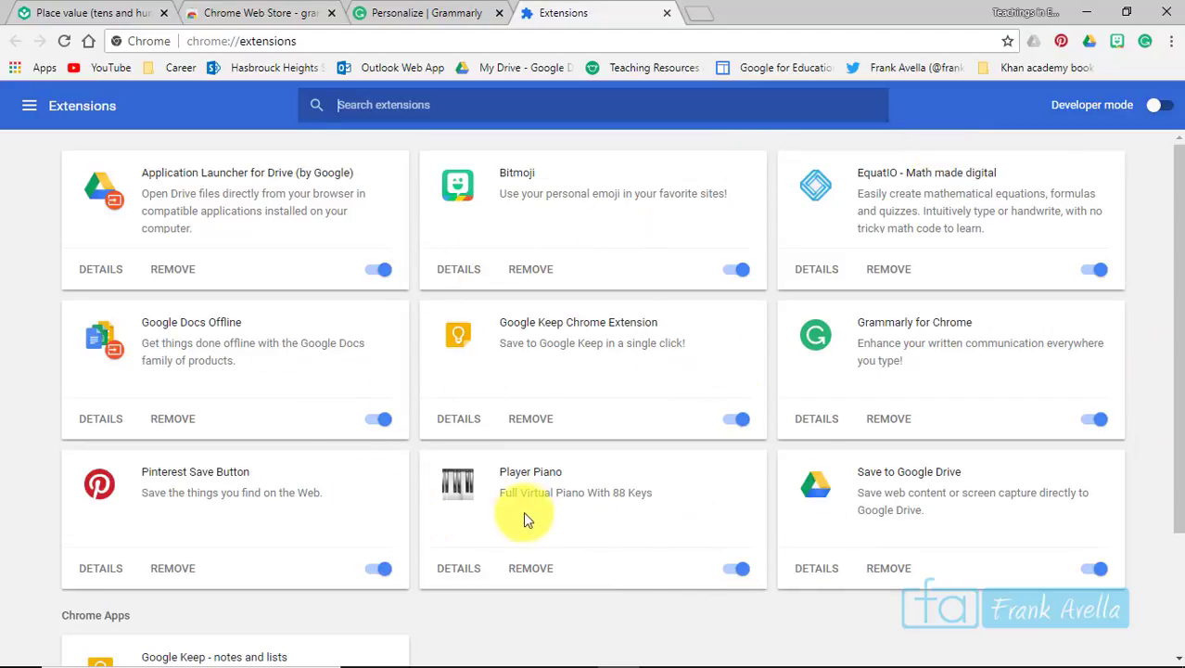
pyautogui.click(526, 569)
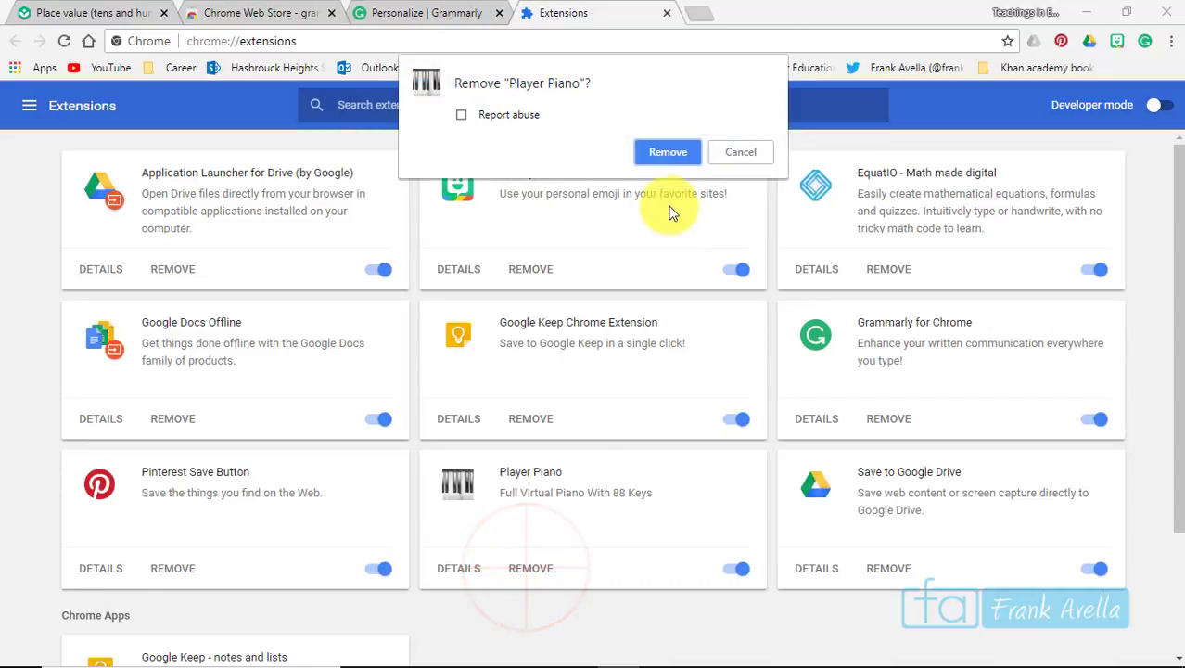
pyautogui.click(677, 152)
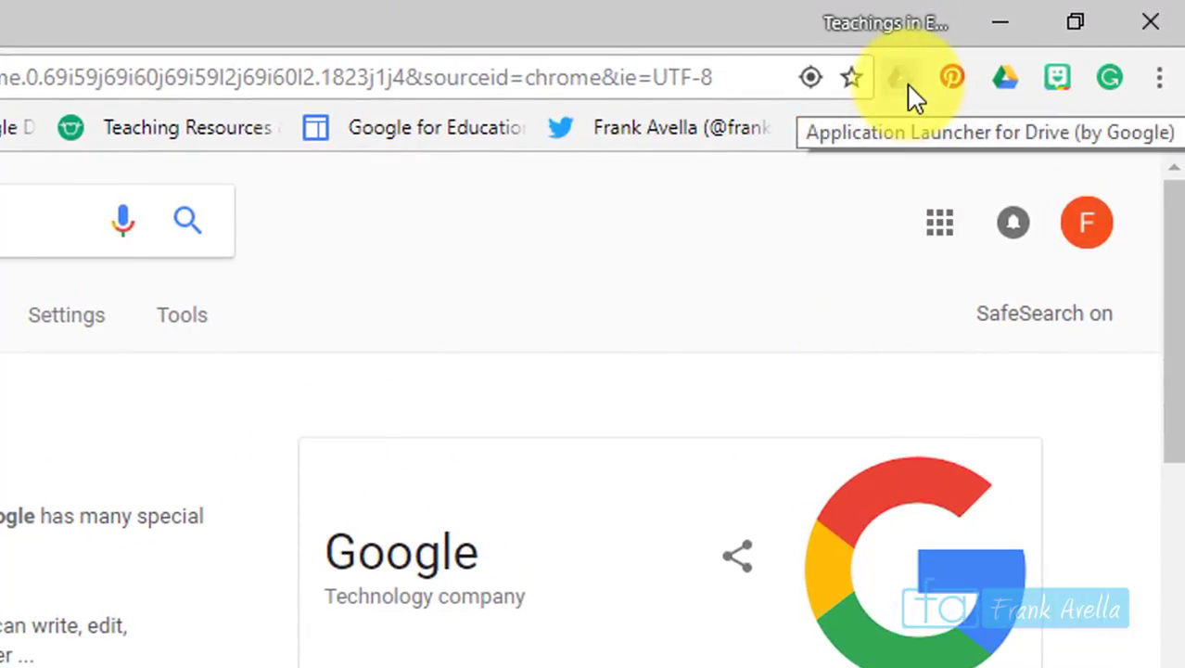
# Remove Grammarly via its toolbar icon, then view the Extensions page to confirm it's gone.
pyautogui.rightClick(1103, 74)
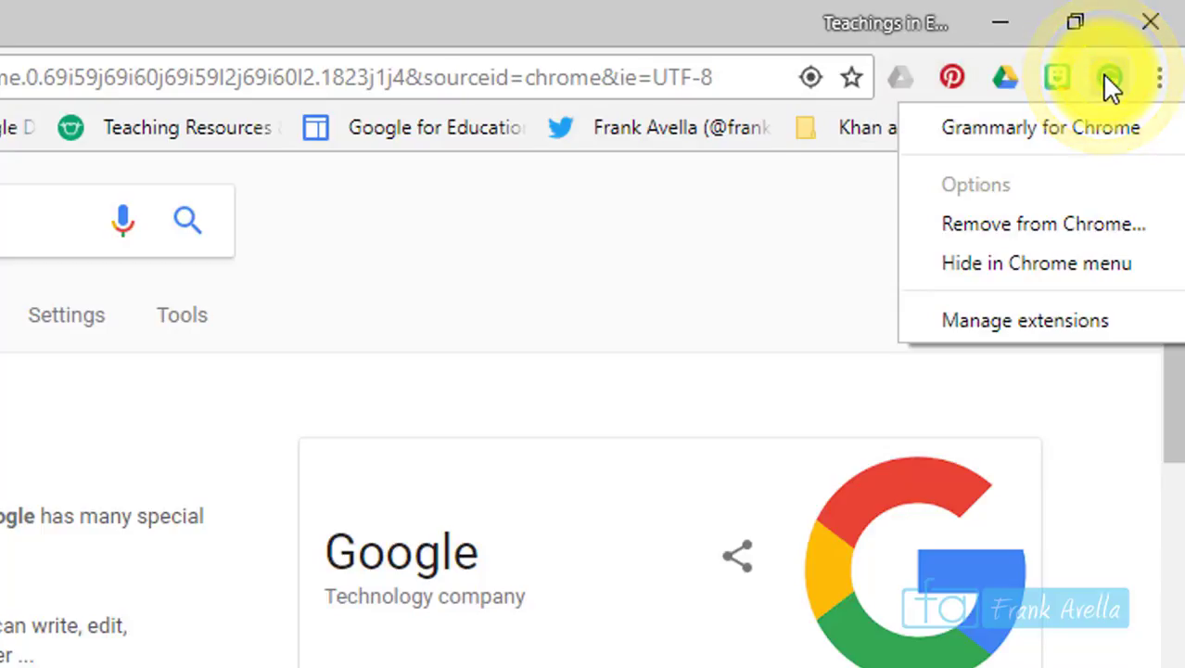
pyautogui.click(1048, 226)
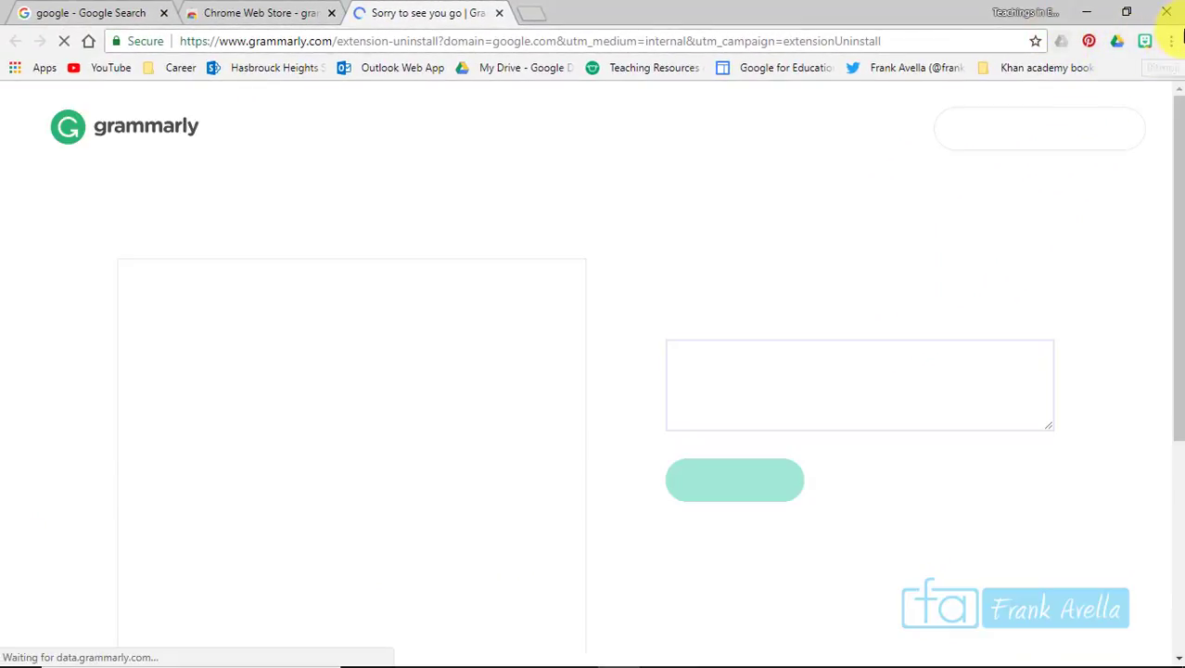
pyautogui.click(1171, 41)
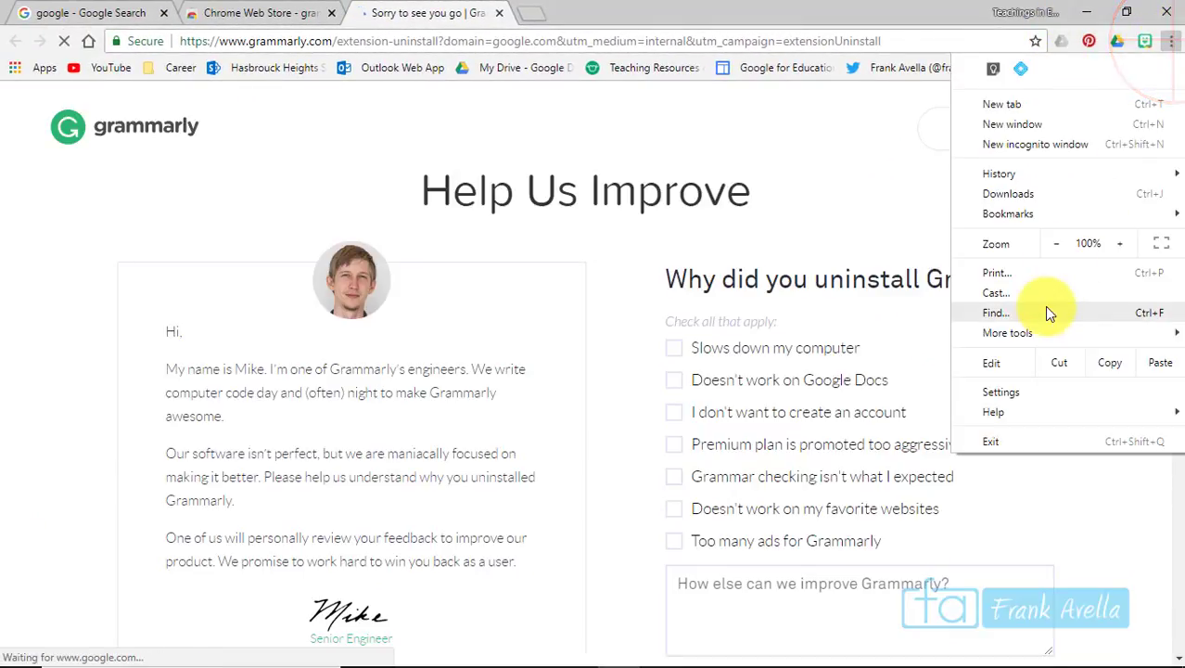
pyautogui.moveTo(1033, 331)
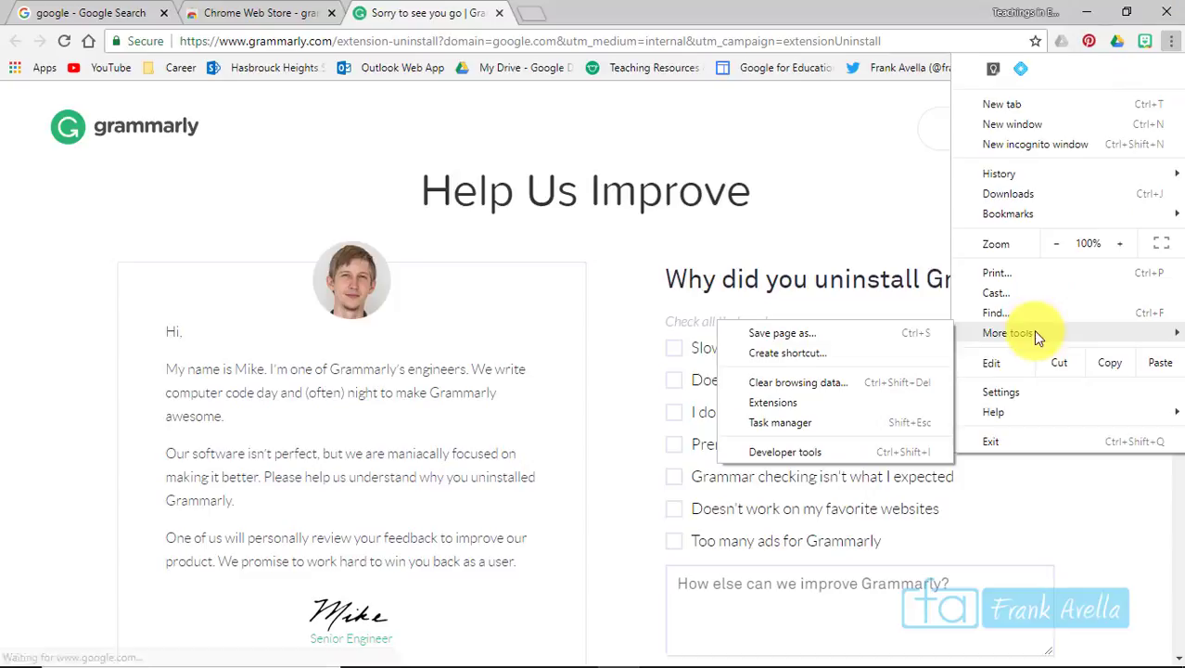
pyautogui.click(782, 404)
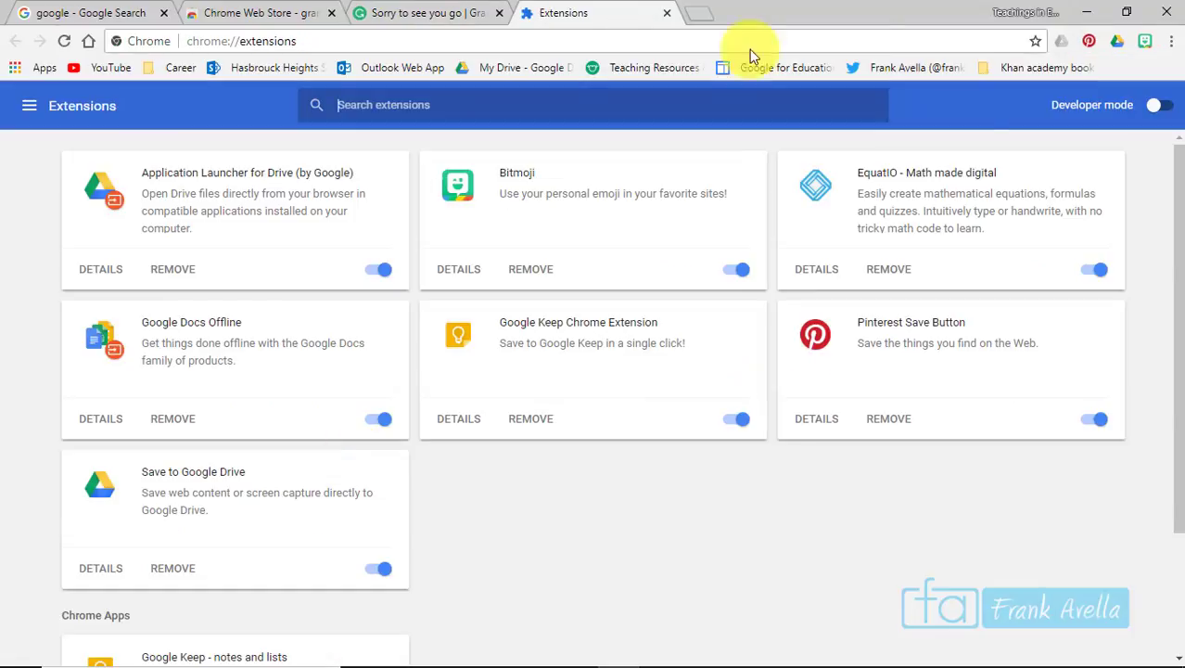